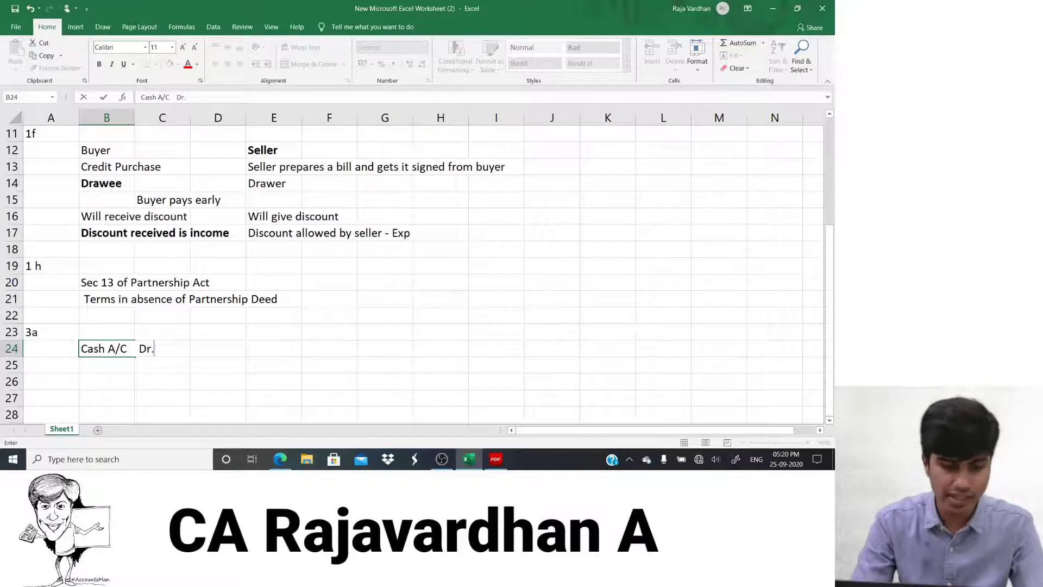
Finish the "Cash A/C Dr." entry in B24 and widen column B to fit it
key(Return)
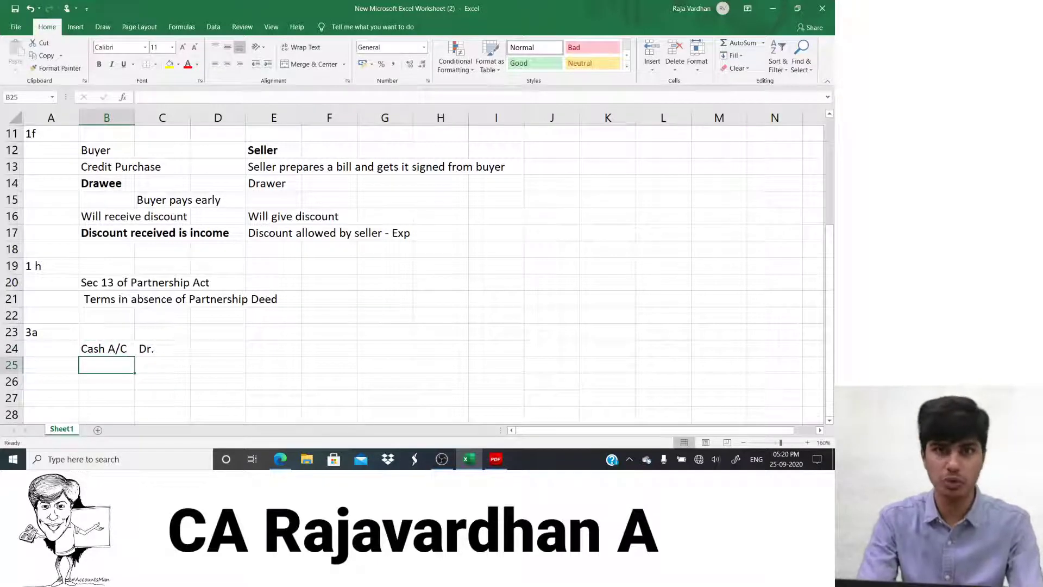
click(106, 348)
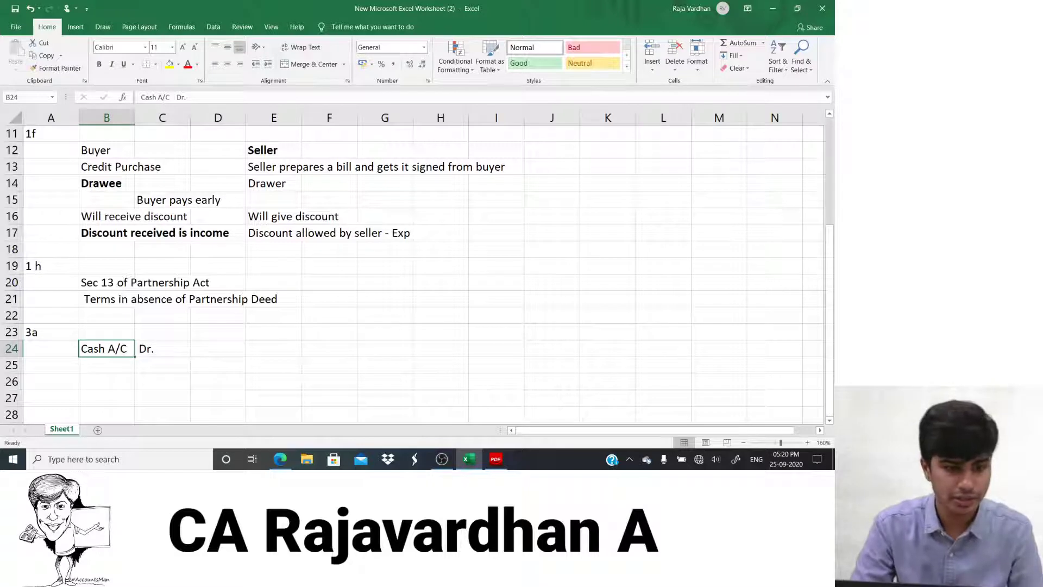
drag(135, 120, 154, 144)
key(Down)
key(Up)
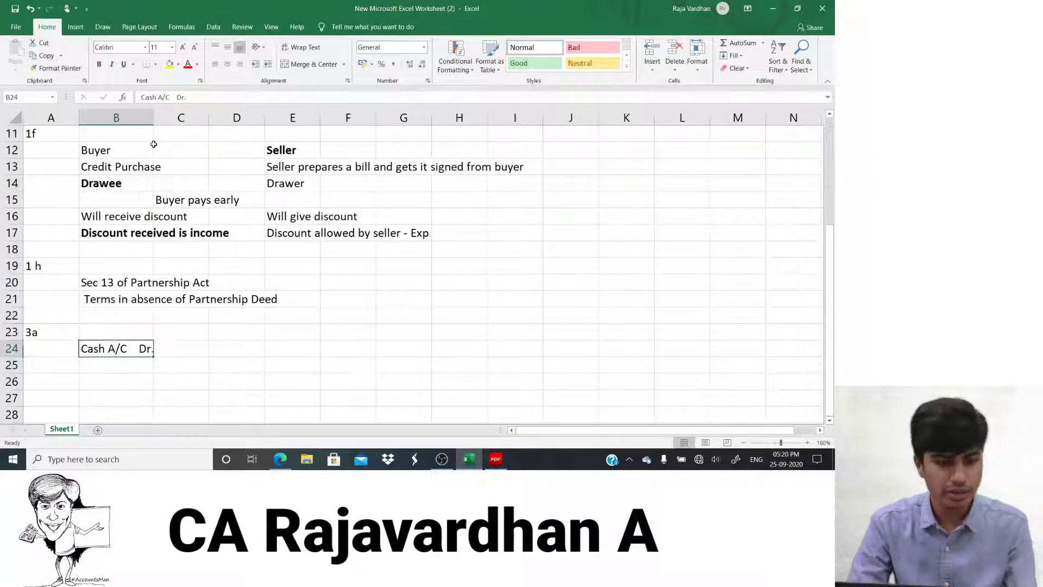
Enter 2000 as the debit amount for the Cash account in cell C24
key(Left)
key(Right)
key(Right)
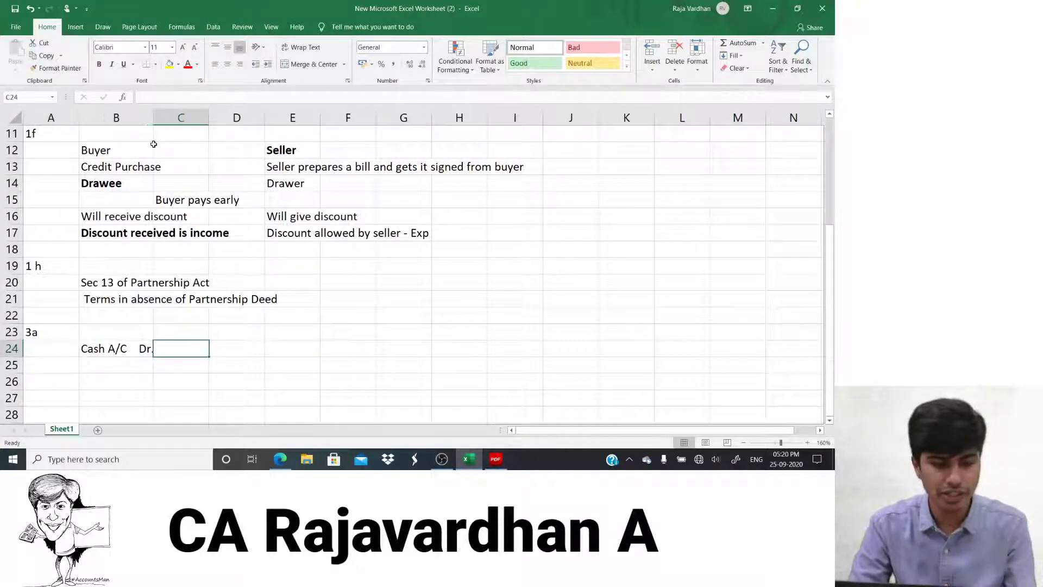
key(alt+Tab)
key(alt+Tab)
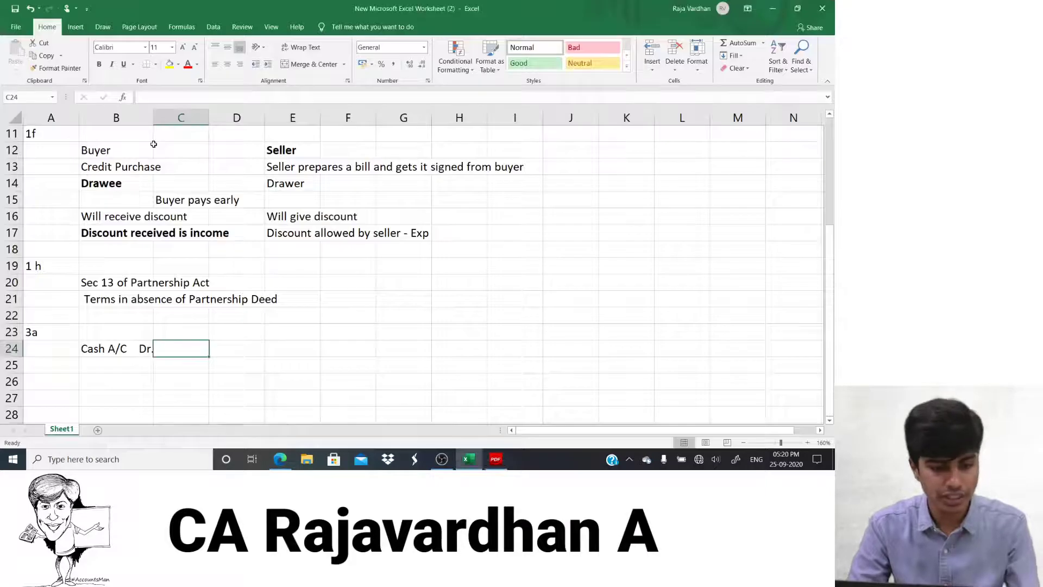
text(2000)
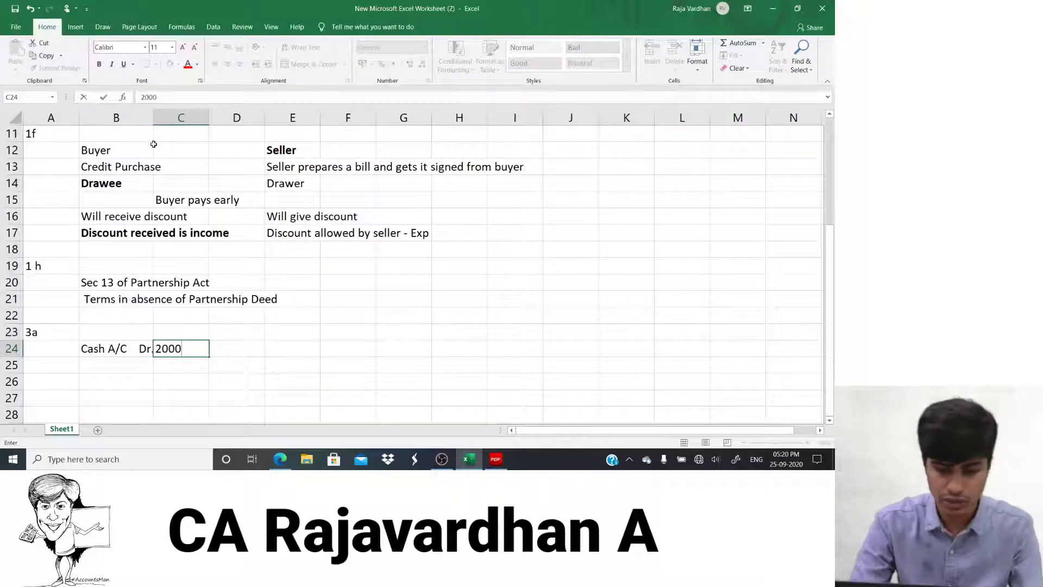
key(Return)
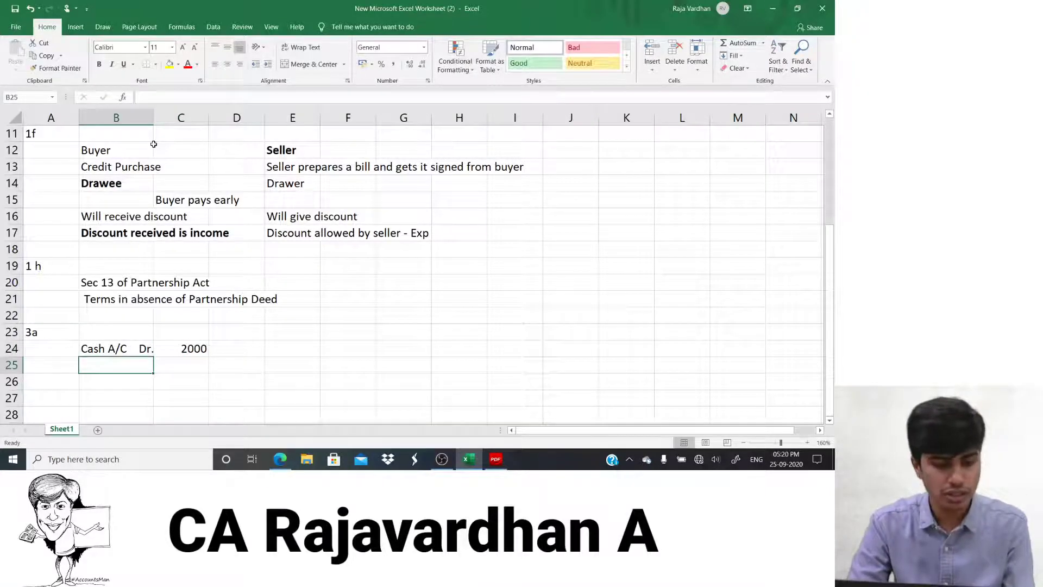
Add the debit line "Land A/C Dr." in cell B25, below the Cash account
key(alt+Tab)
key(alt+Tab)
key(Left)
text(L)
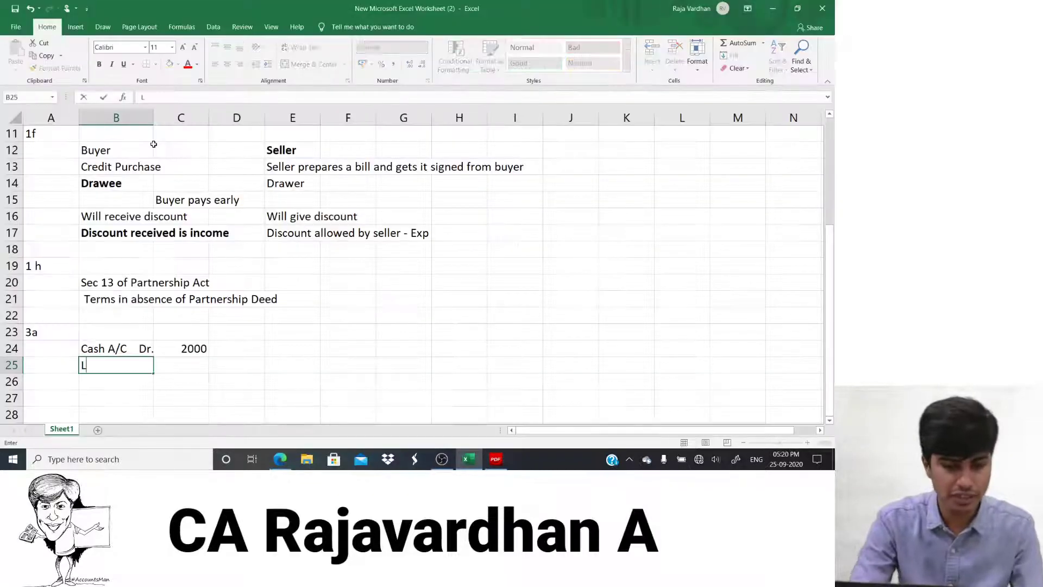
text(and A/C )
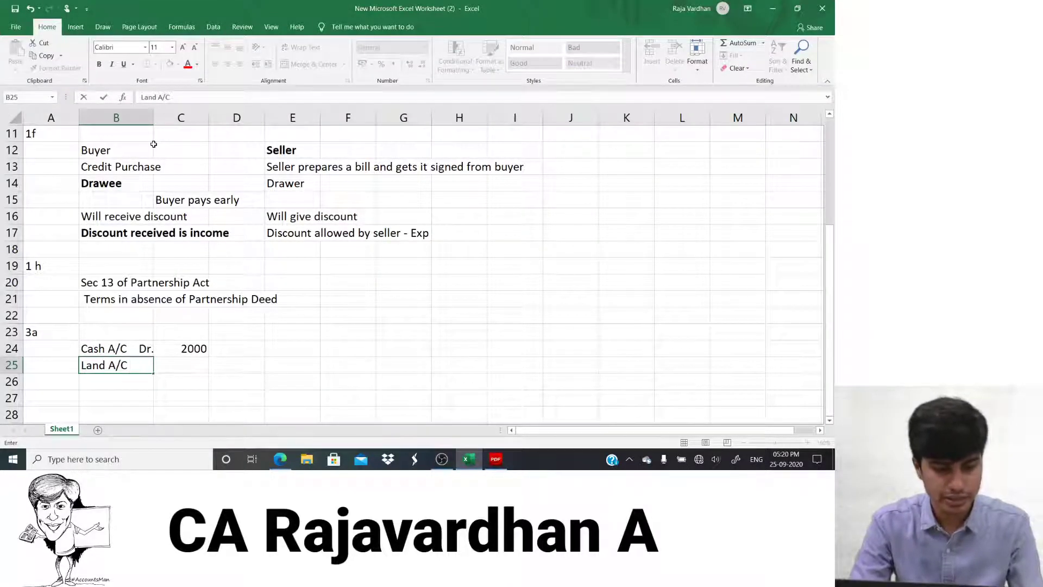
text(Dr.)
key(Return)
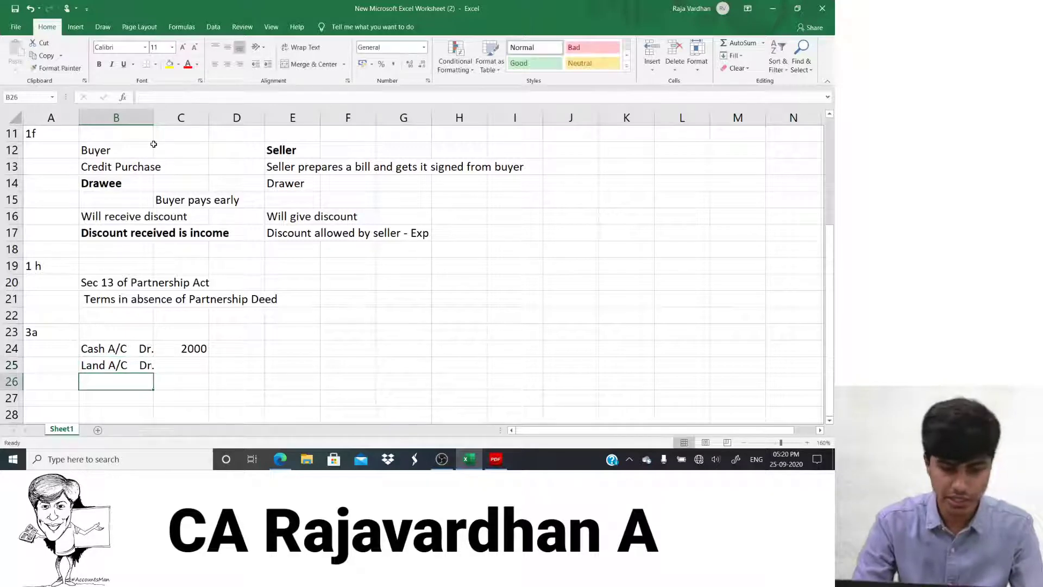
Check the land value in the question PDF and enter 4,000 in cell C25
key(Up)
key(Right)
key(alt+Tab)
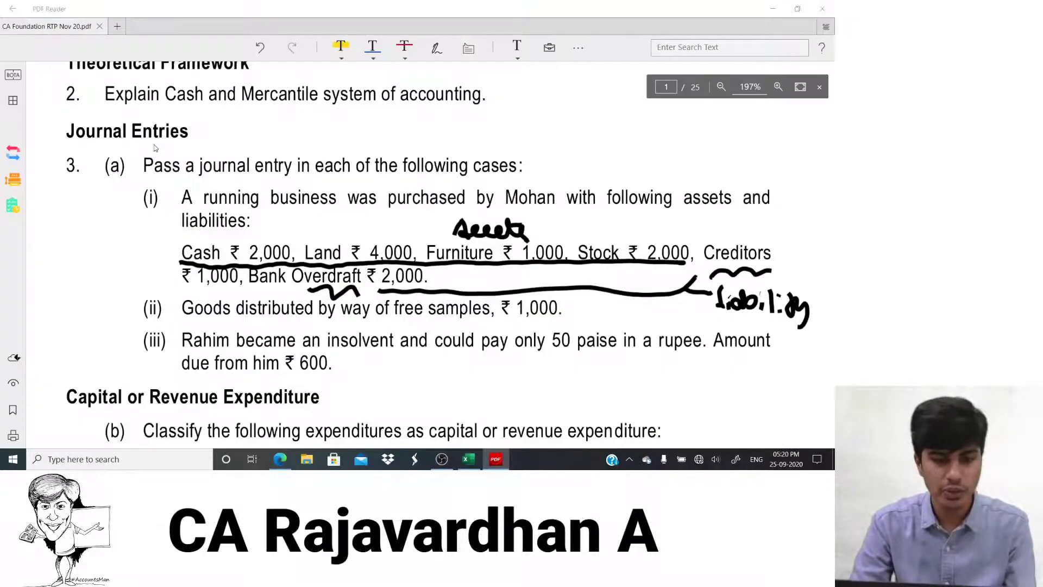
key(alt+Tab)
text(4,000)
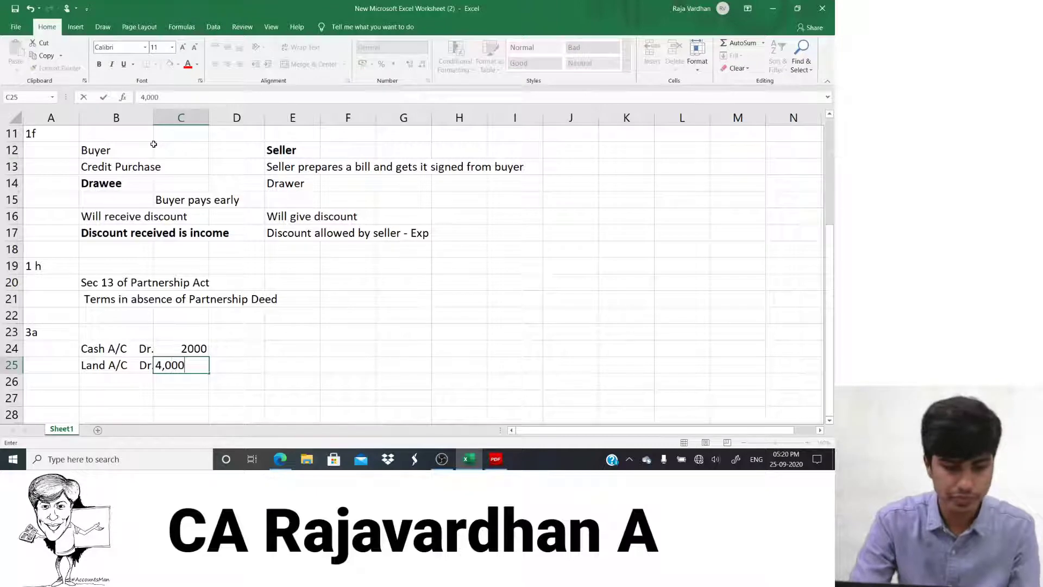
key(Return)
Re-enter the Cash amount in C24 with a thousands separator as 2,000
key(Up)
key(Up)
key(shift+Down)
key(ctrl+c)
key(shift+Up)
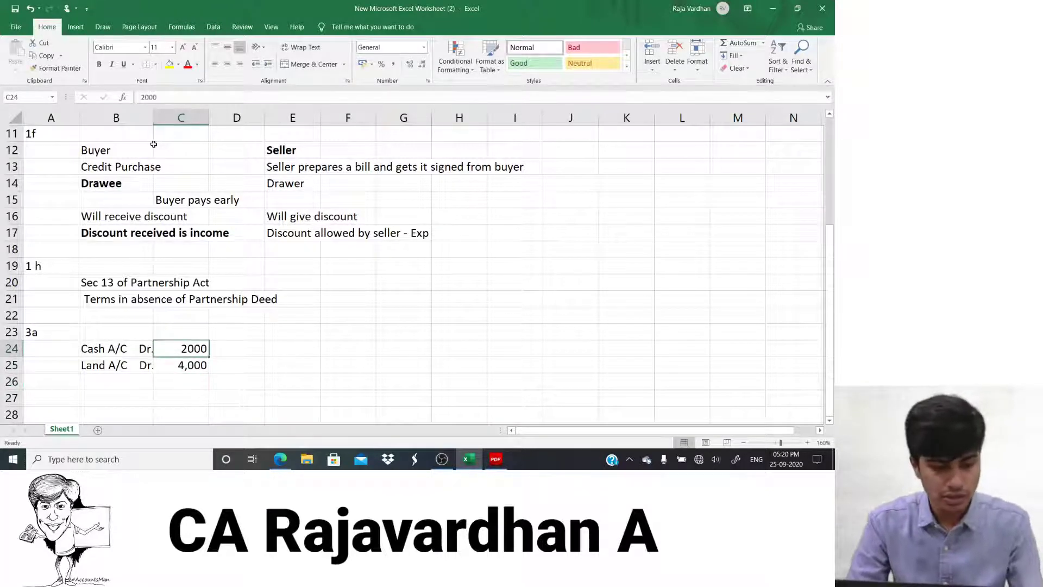
text(2,000)
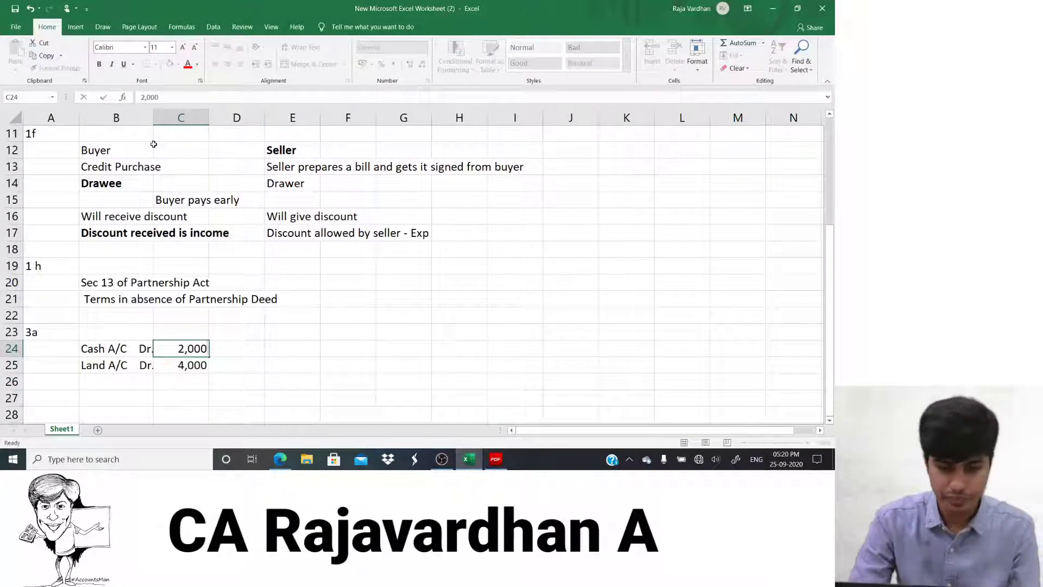
key(Return)
Enter "Furniture A/C Dr. 1,000" in cell B26, taking the amount from the question PDF
key(Down)
key(Left)
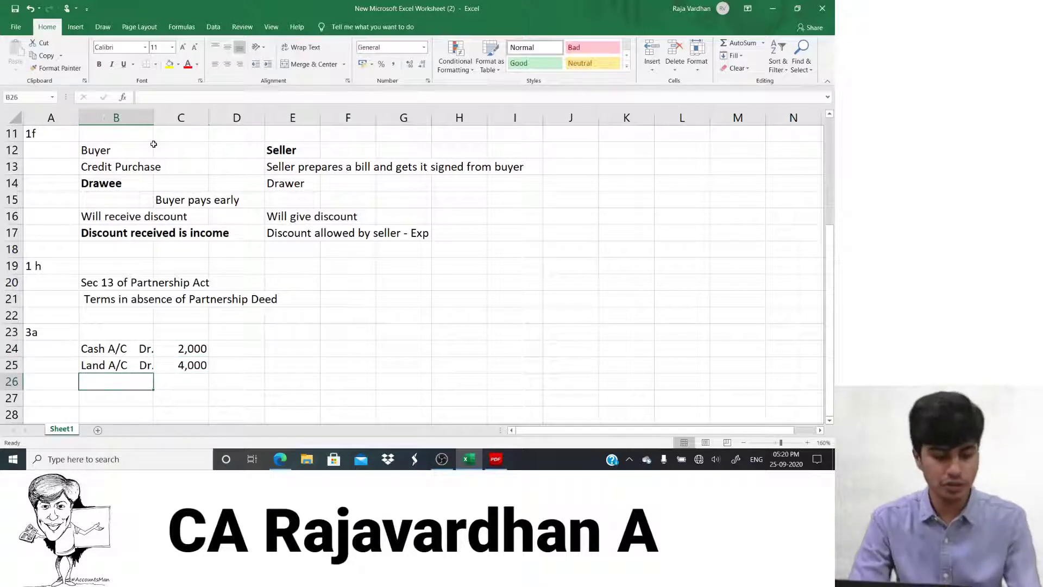
text(Furni)
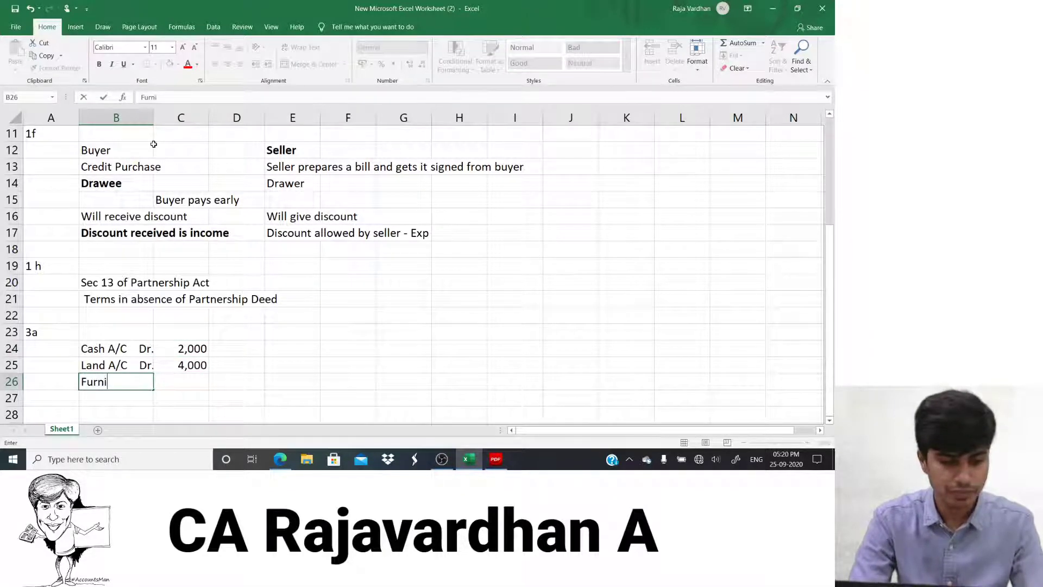
text(ture A)
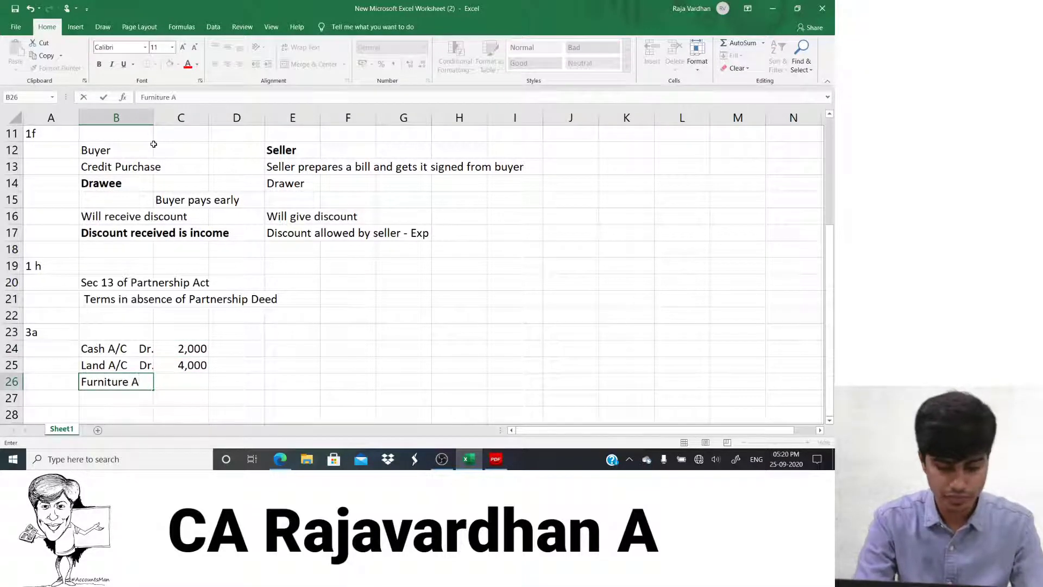
text(/C)
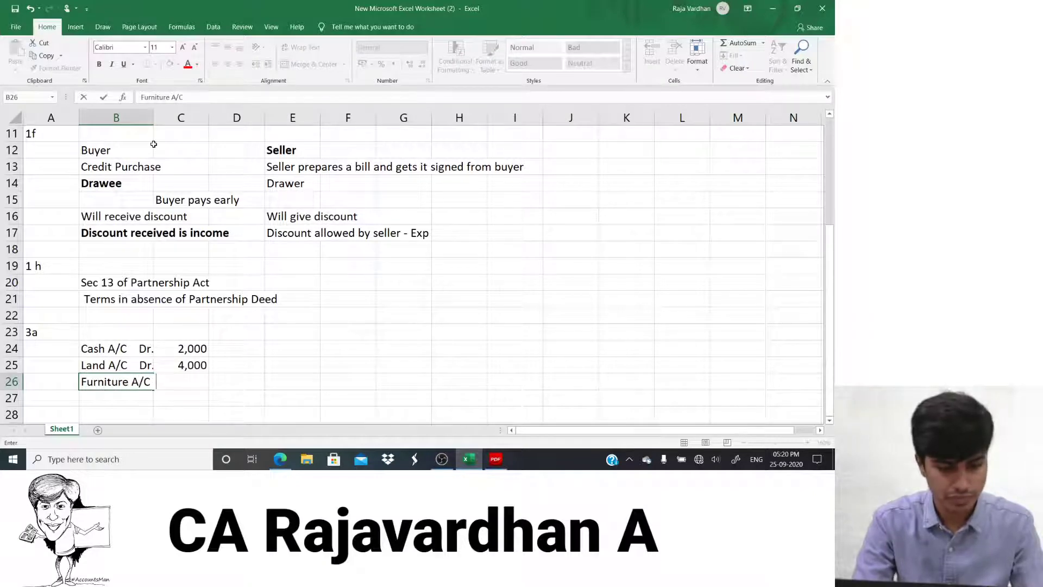
text(  Dr.)
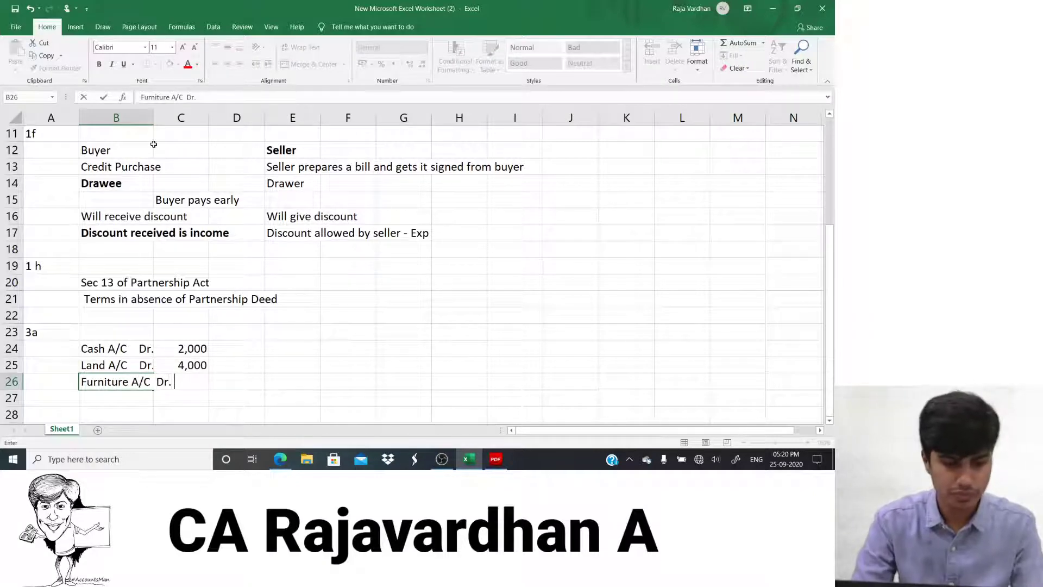
key(alt+Tab)
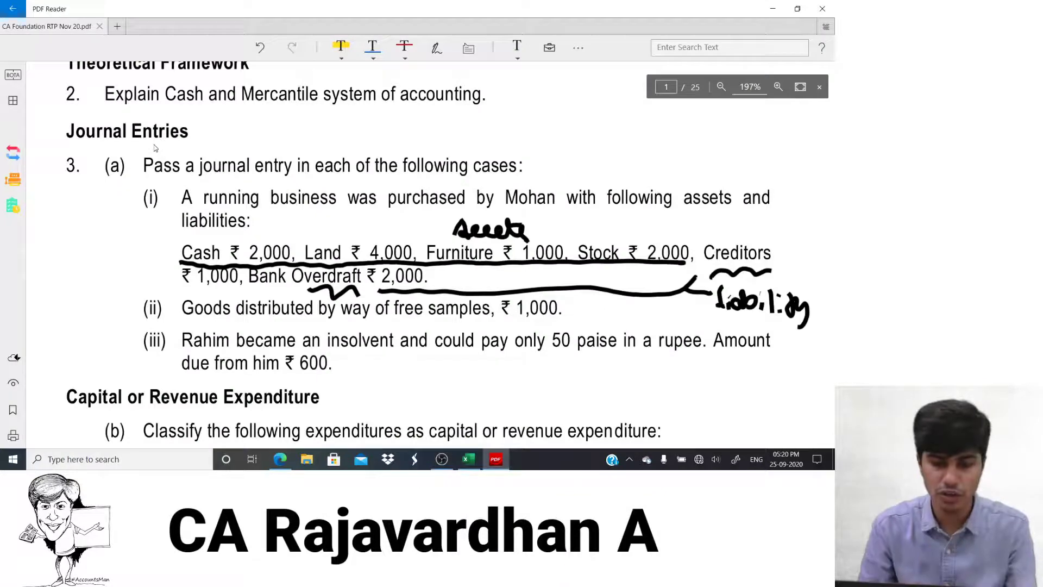
key(alt+Tab)
text(1,000)
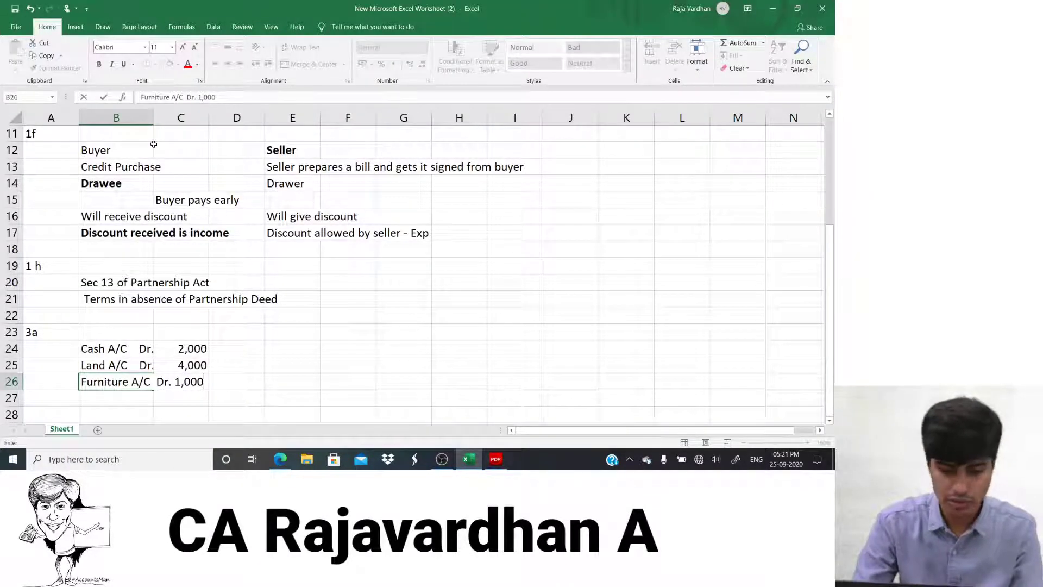
key(Return)
Look up the next asset in the question PDF and add the debit line "Stock A/C Dr." in cell B27
key(alt+Tab)
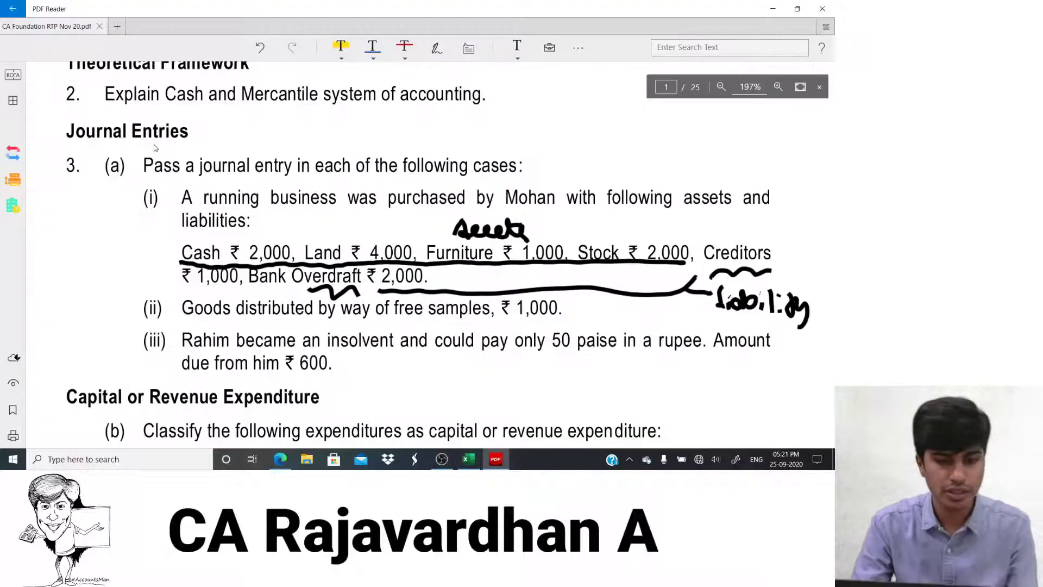
key(alt+Tab)
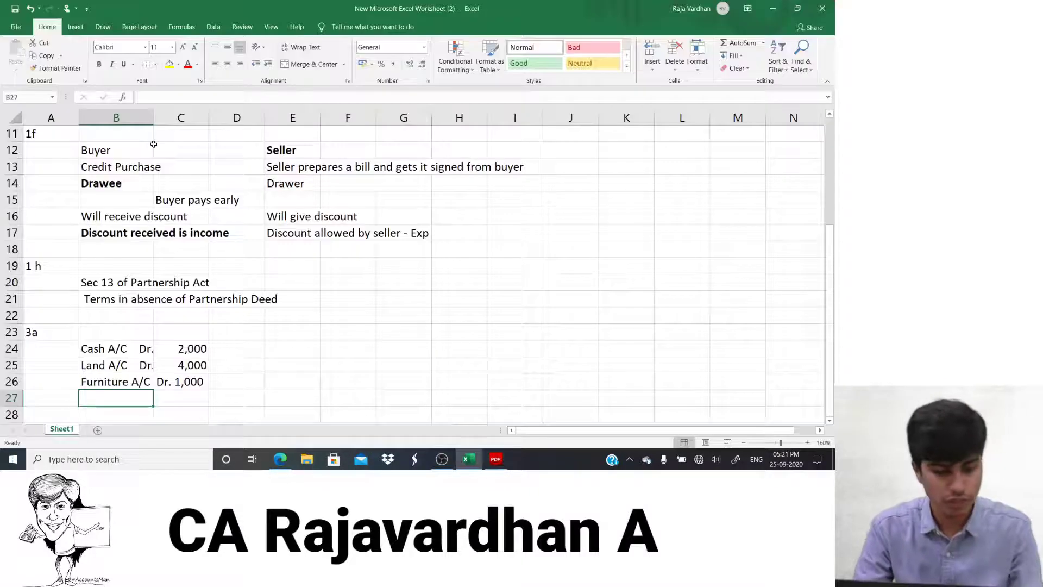
text(Stock )
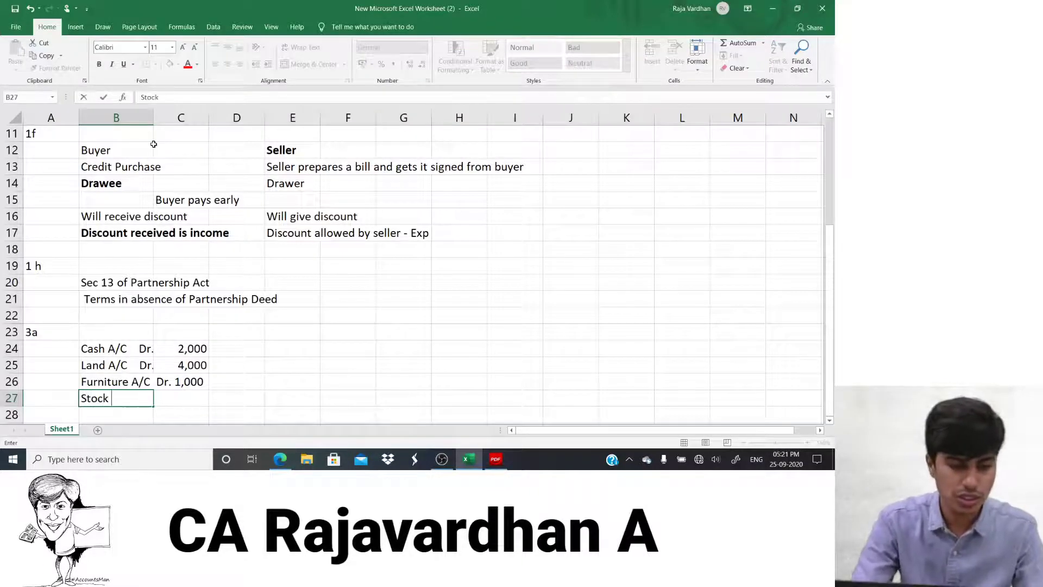
text(A/C  )
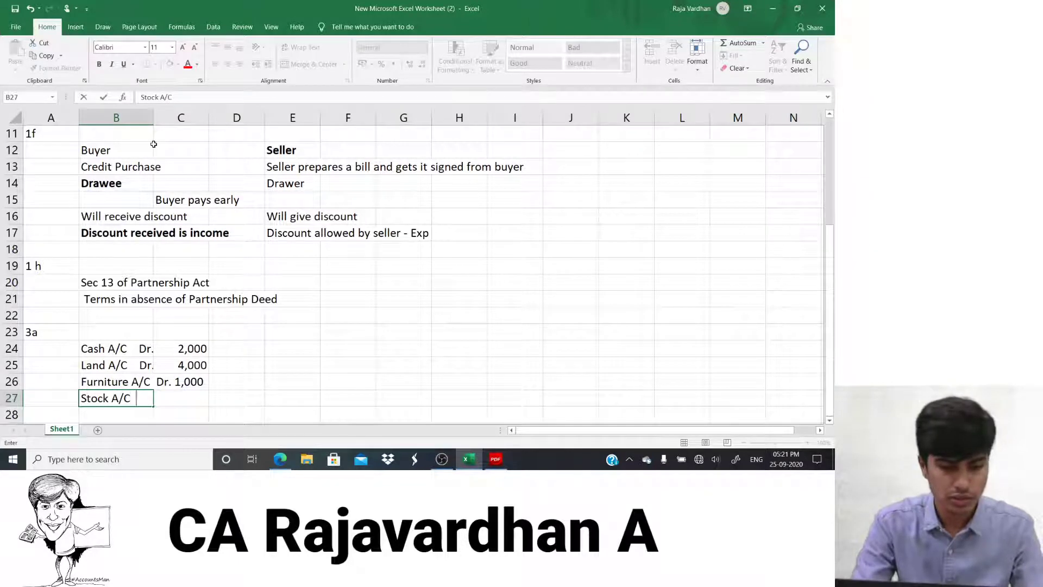
text(Dr.)
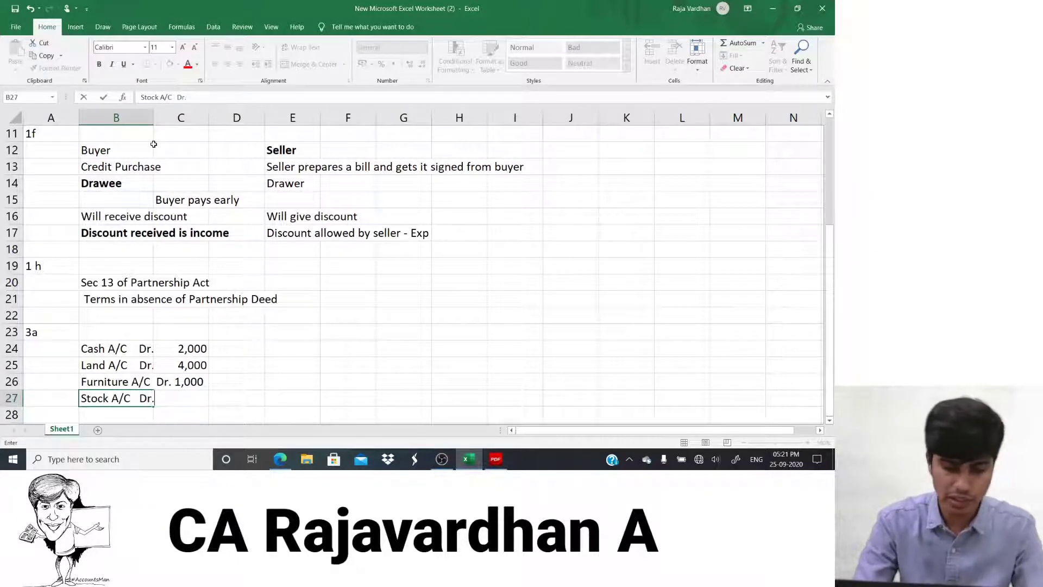
key(Return)
key(Up)
key(Right)
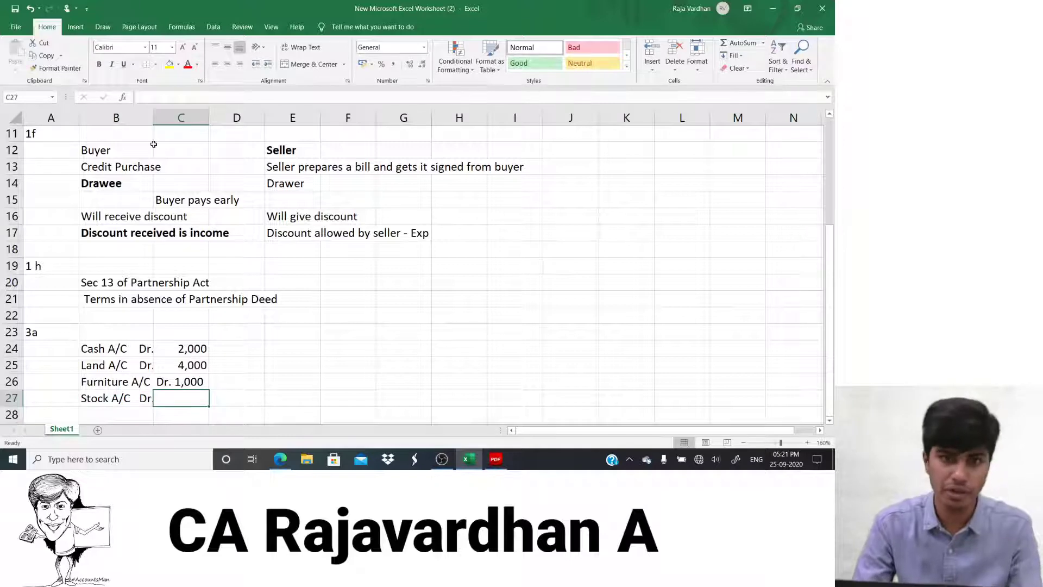
Check the stock value in the question PDF and enter 2,000 in cell C27
key(alt+Tab)
key(alt+Tab)
text(2)
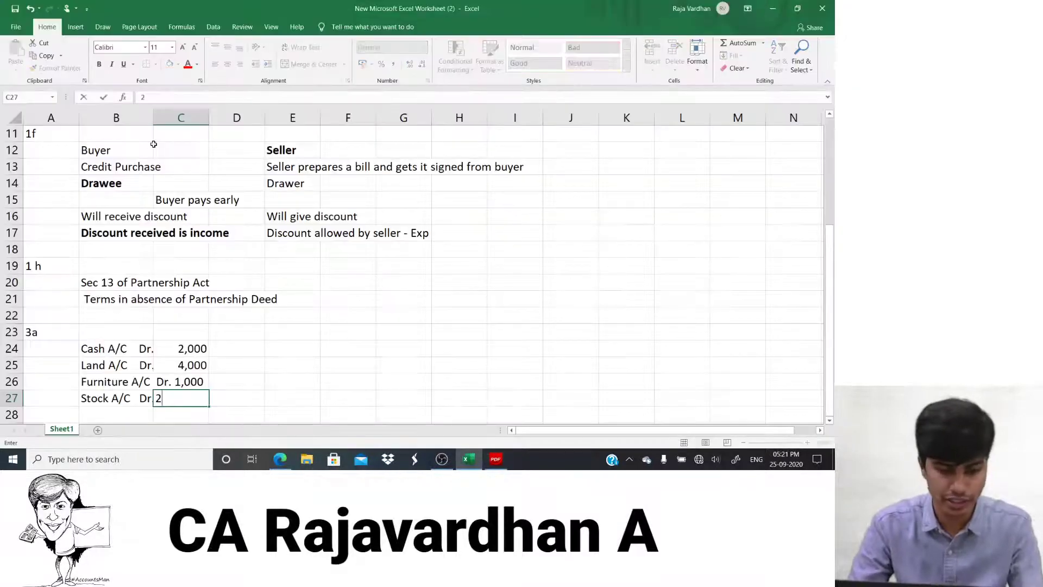
text(,000)
key(Return)
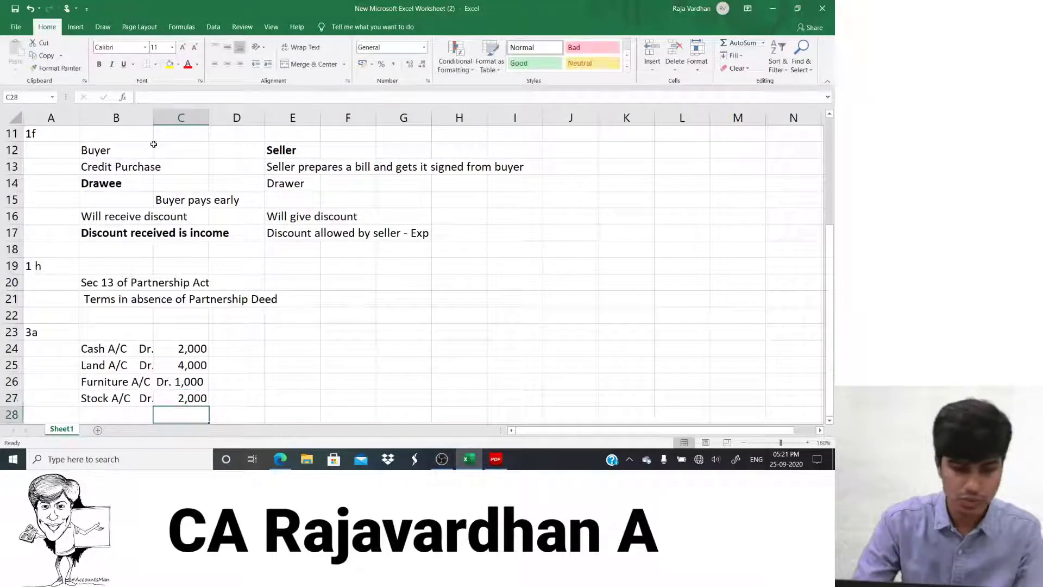
Look up the liabilities in the question PDF and enter the indented credit line "To Creditors" in cell B29 of the worksheet
key(alt+Tab)
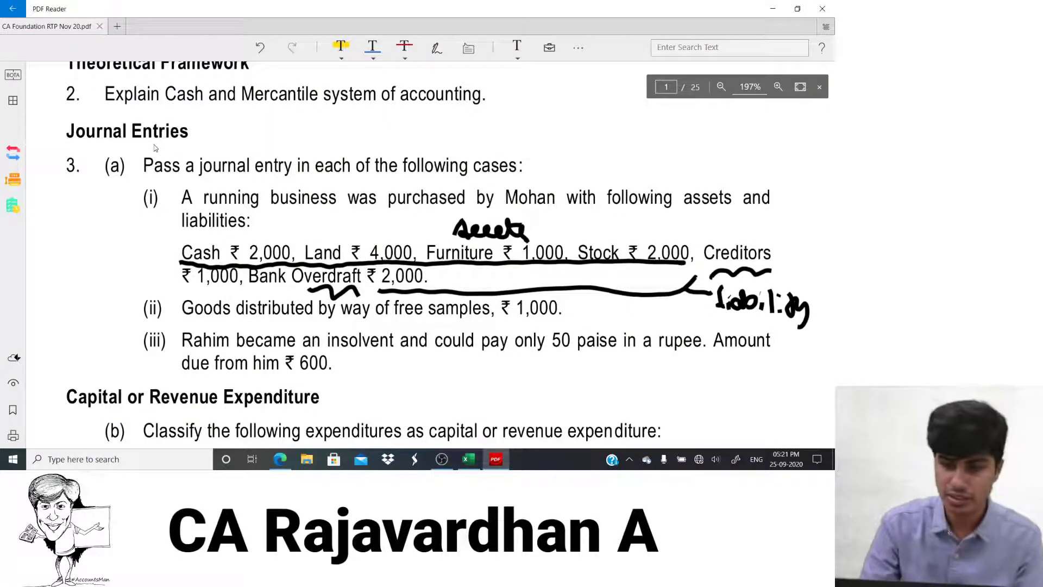
key(alt+Tab)
key(Down)
key(Left)
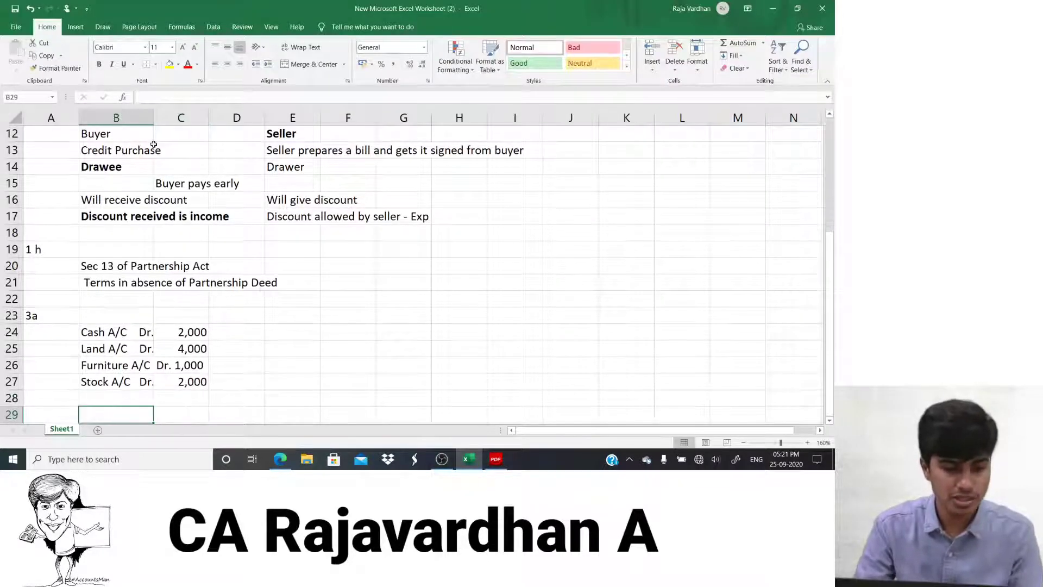
text(to)
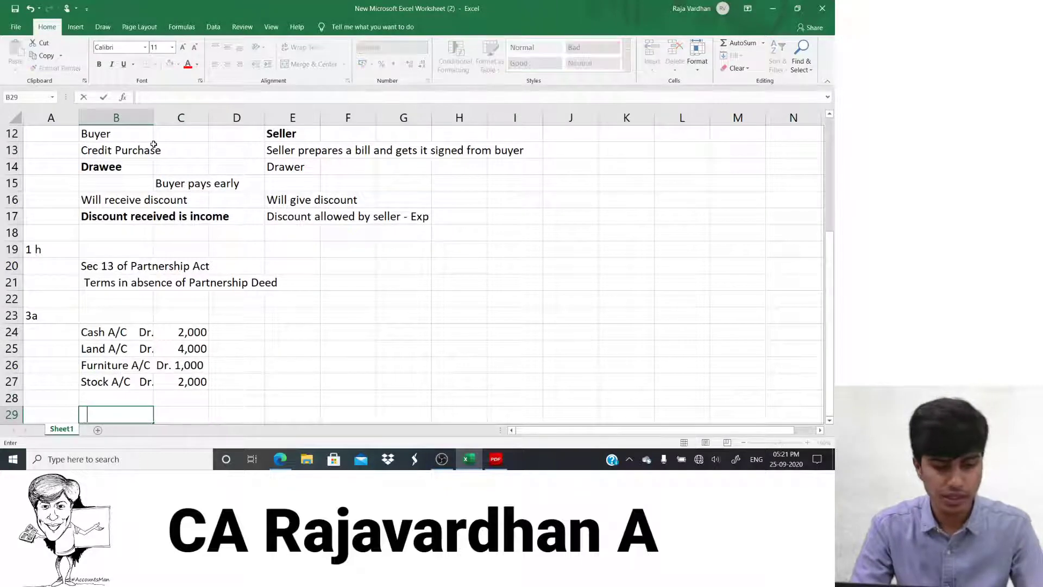
key(BackSpace)
key(BackSpace)
key(BackSpace)
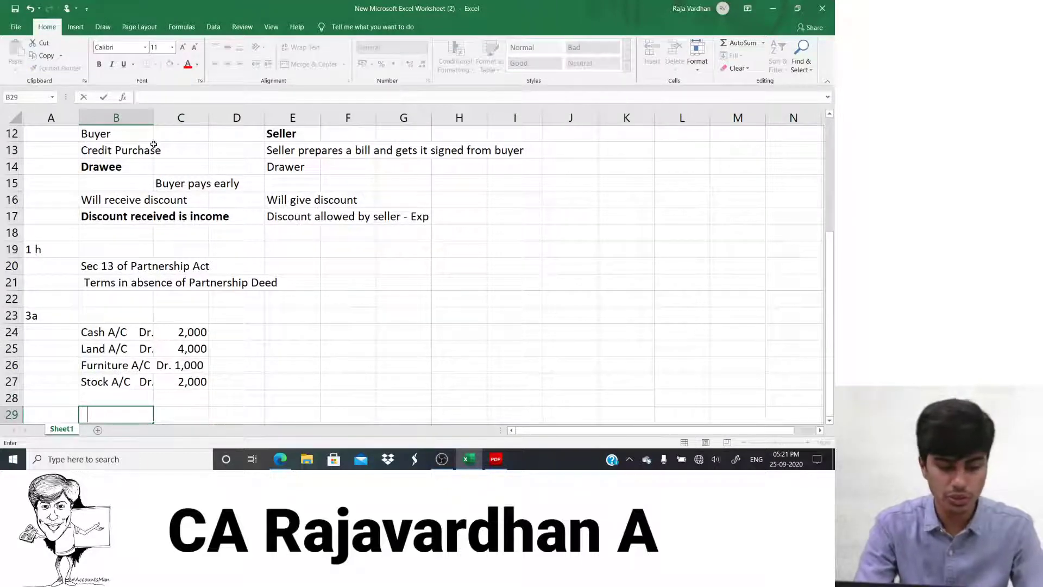
text(t)
key(BackSpace)
text(T)
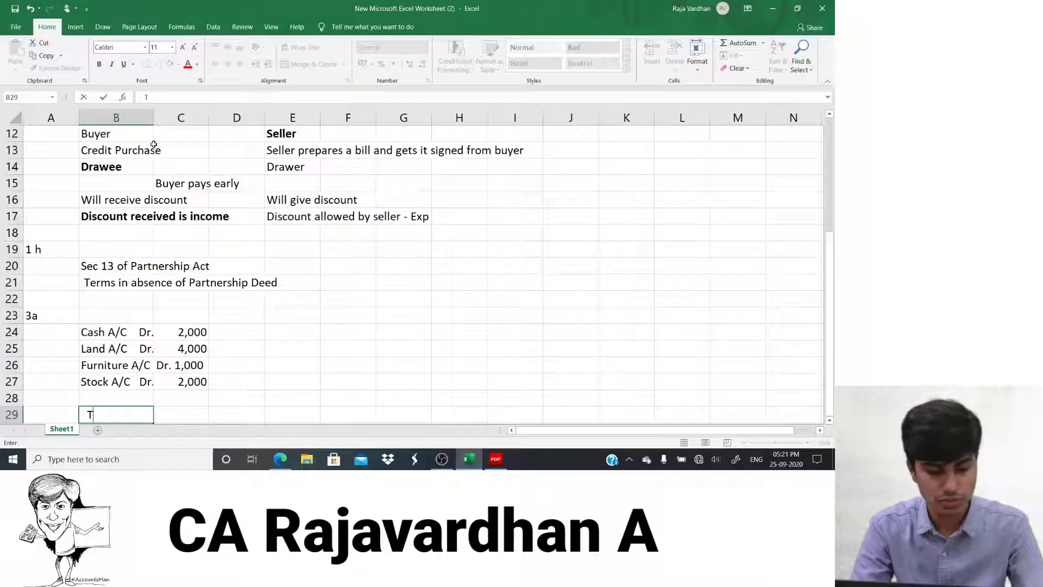
text(o )
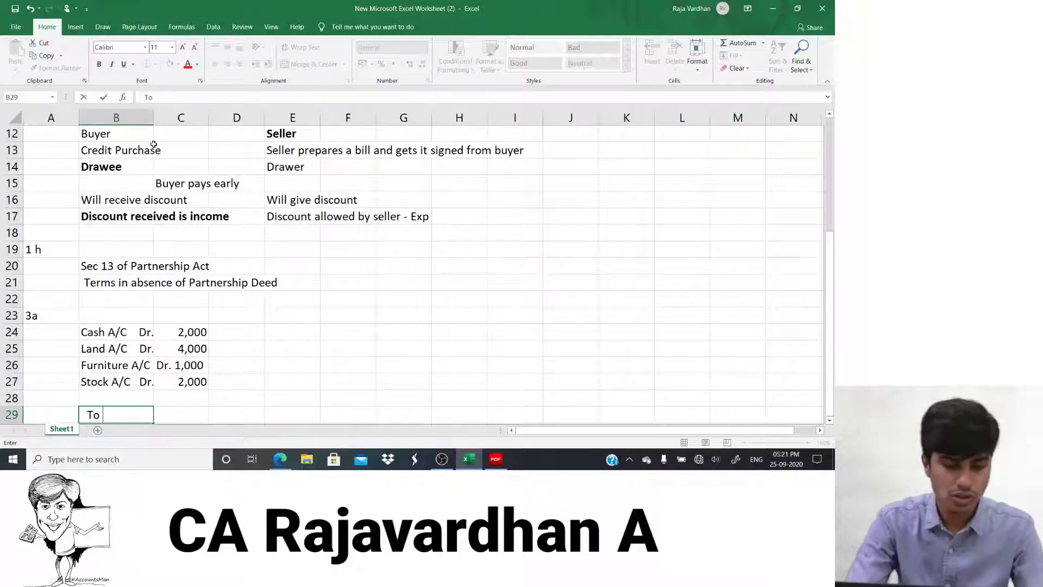
text(X)
key(BackSpace)
text(Cre)
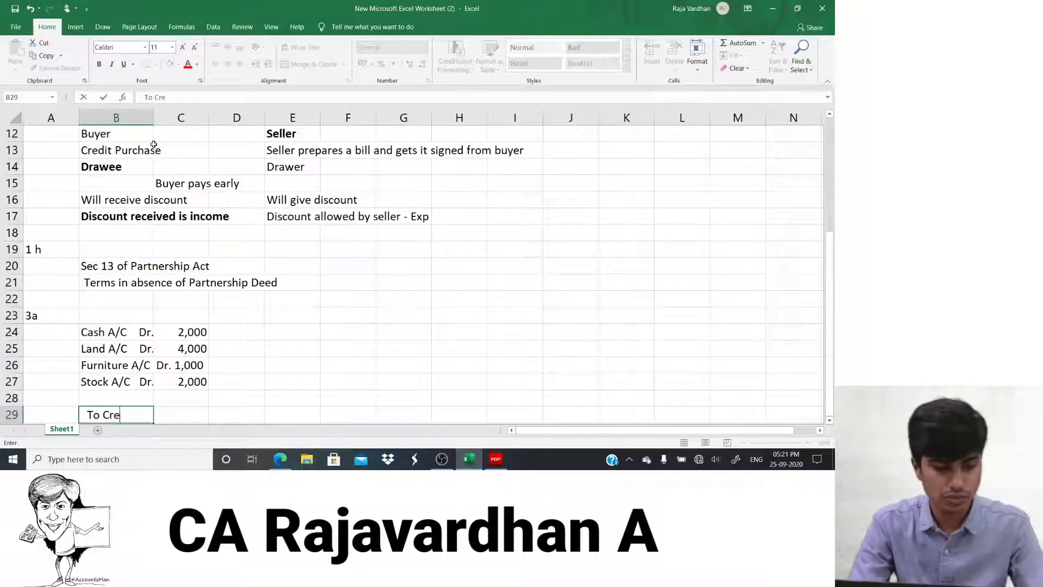
text(ditors)
key(Return)
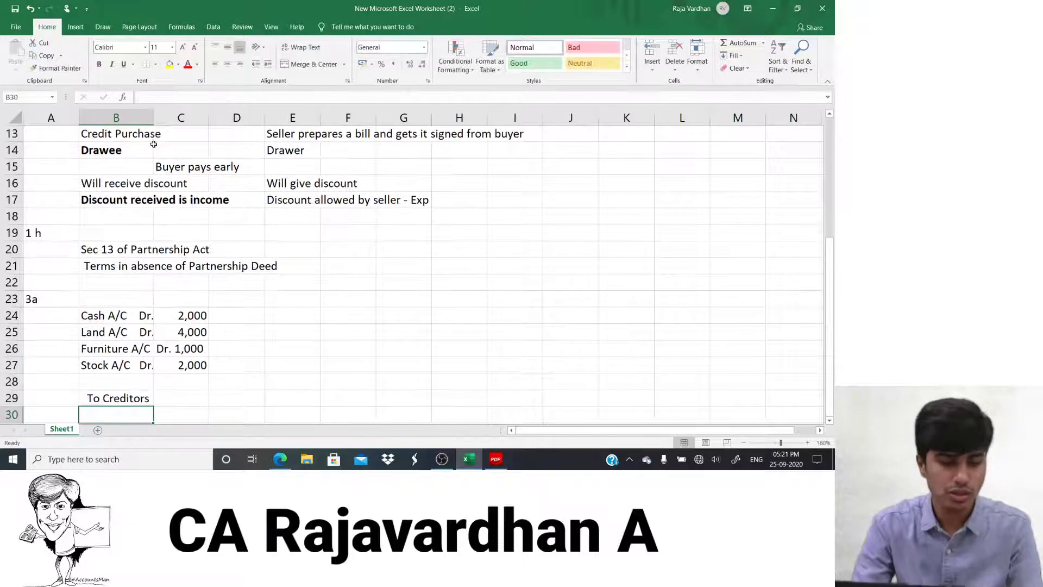
Check the creditors amount in the question PDF and enter 1,000 in the credit column at cell D29
key(alt+Tab)
key(alt+Tab)
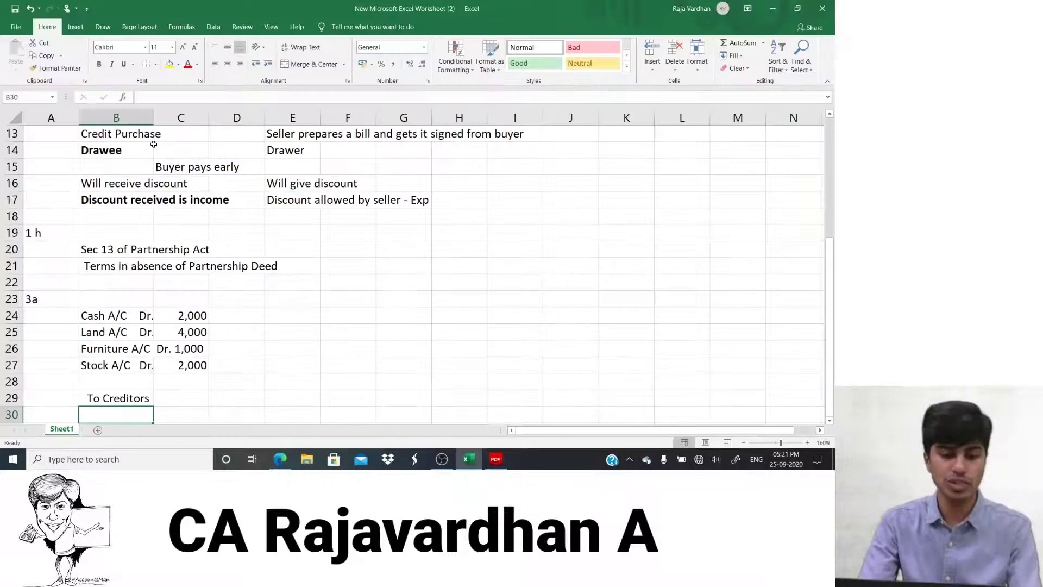
key(Up)
key(Up)
key(Down)
key(Right)
key(Right)
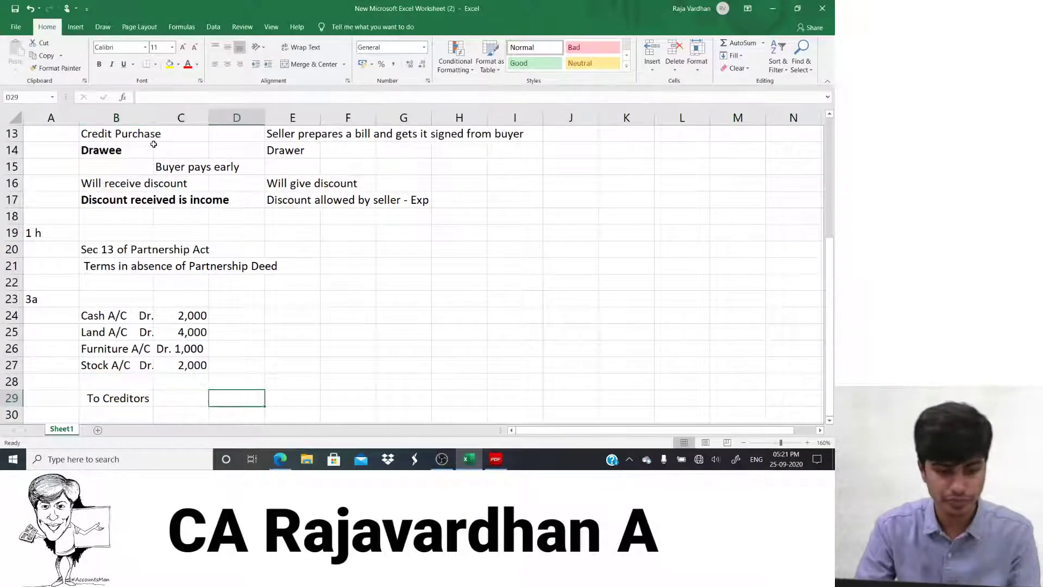
text(1,000)
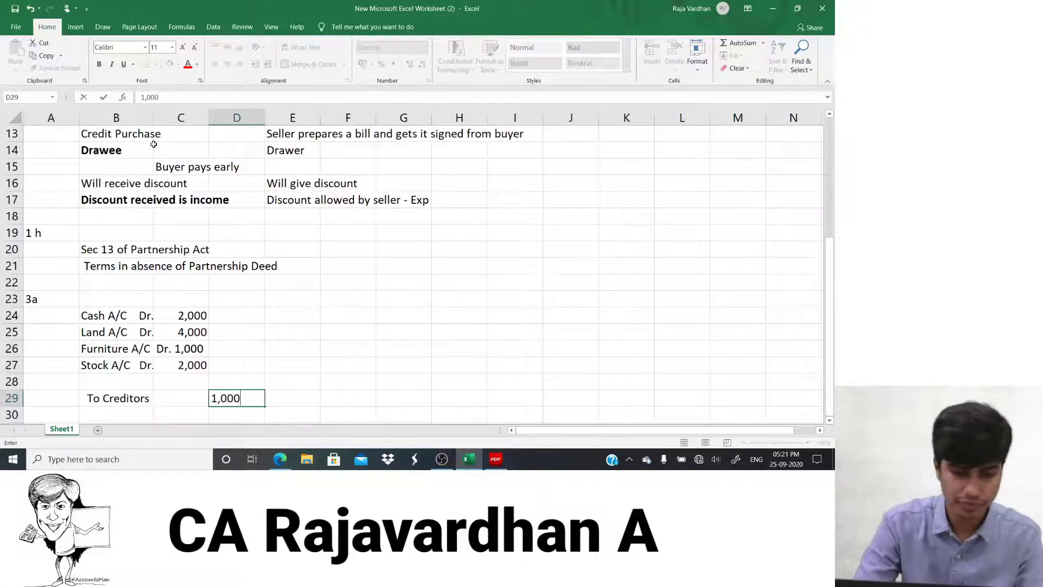
key(Return)
Add the indented credit line "To Bank overdraft" in cell B30 with the amount 2,000 in D30
key(Left)
key(Left)
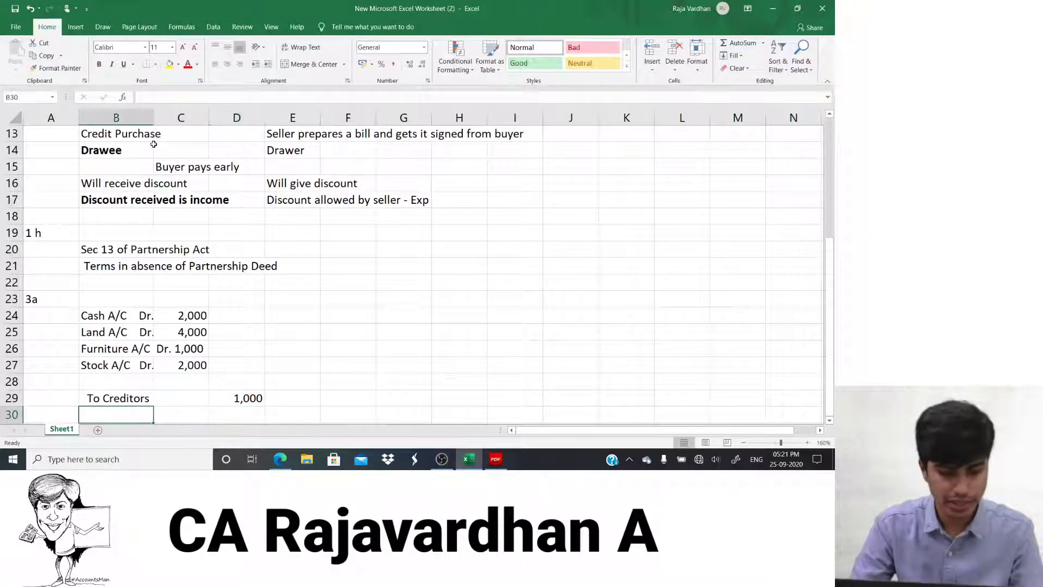
text(To Ban)
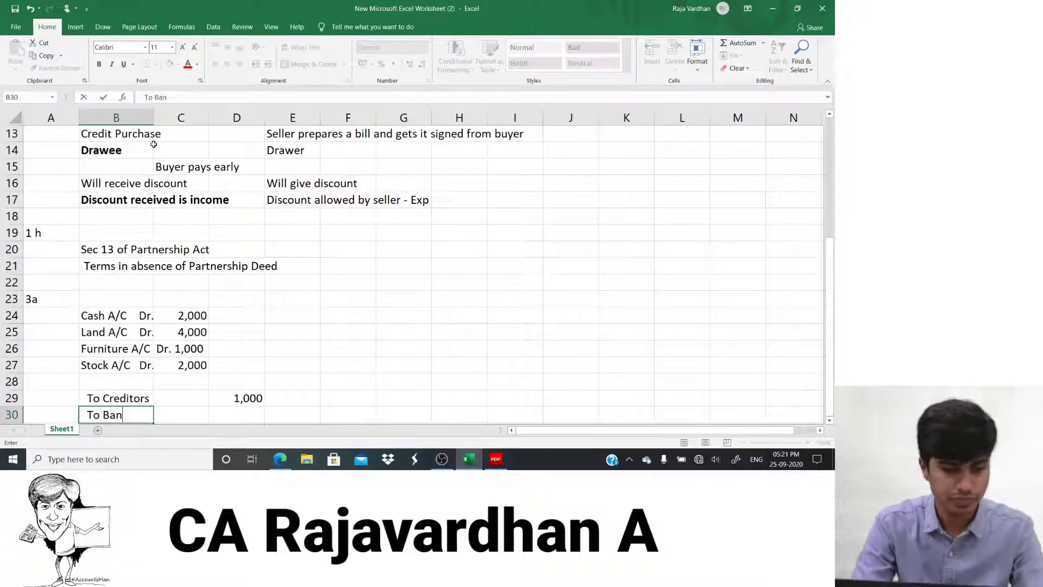
text(k overdraft)
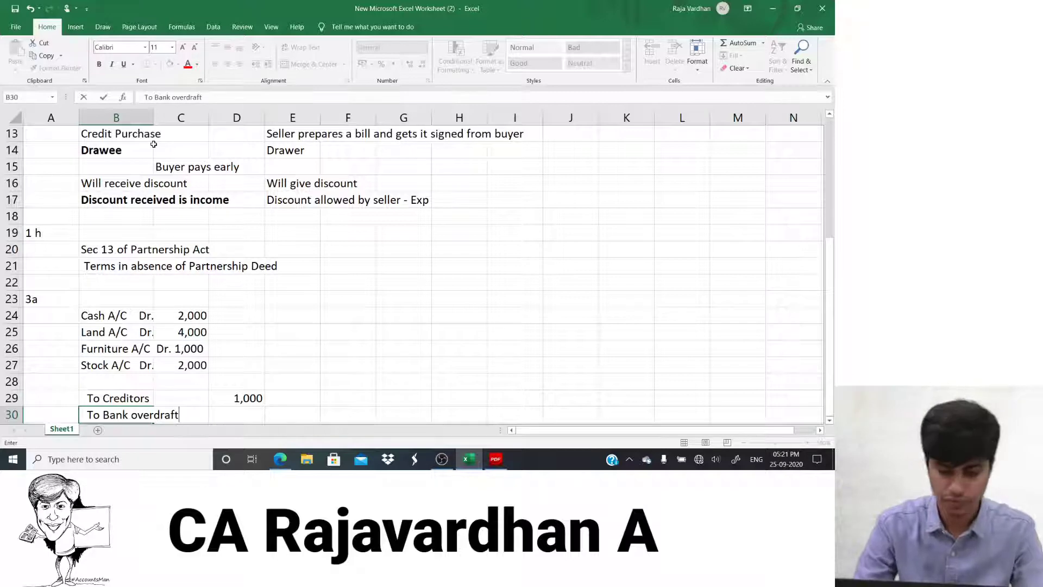
key(Tab)
key(Tab)
text(2,)
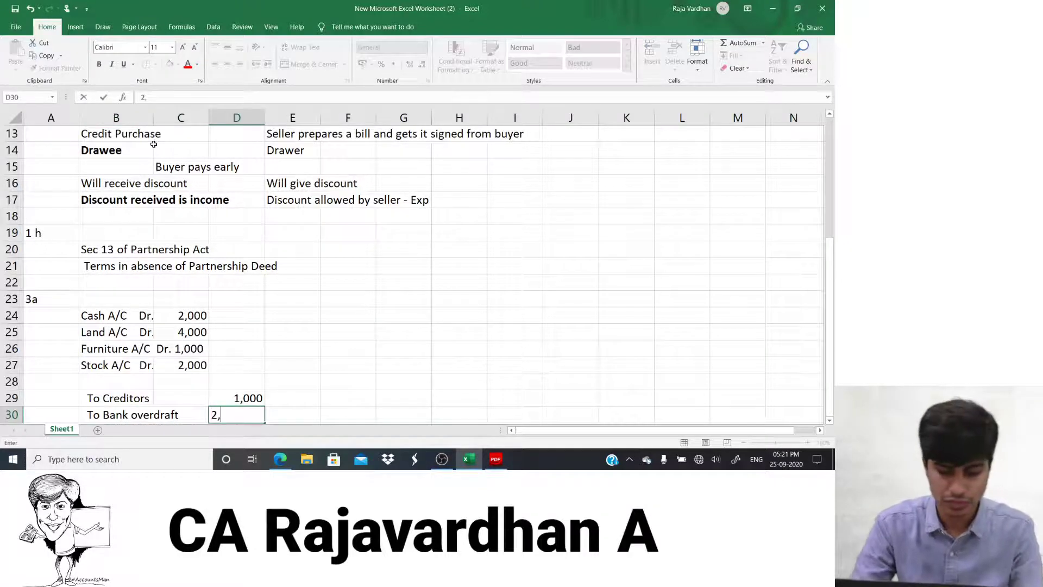
text(000)
key(Return)
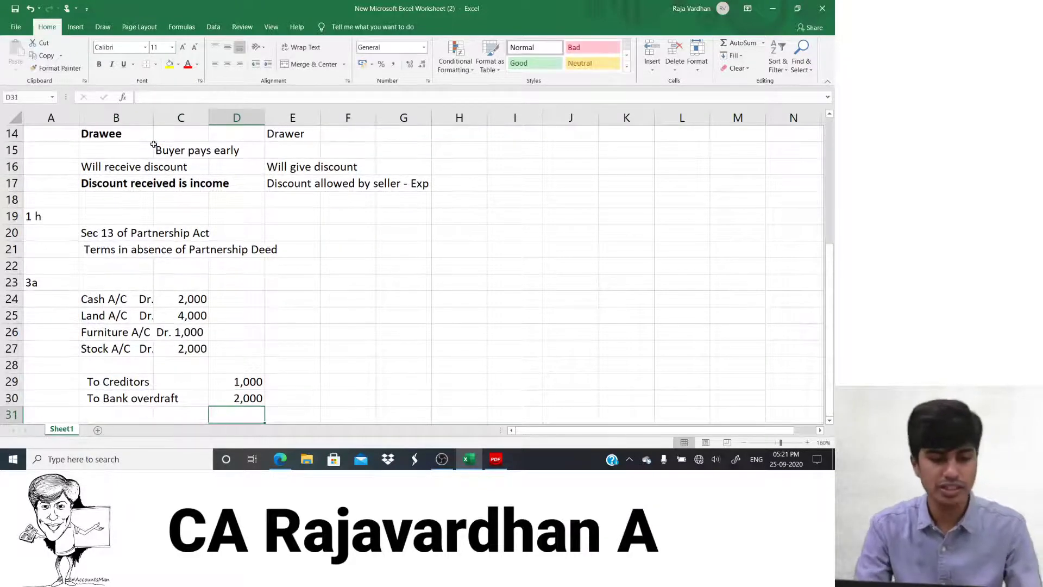
Enter the narration "(Being business acquired by" in cell B31, ending with the purchaser's name and a closing bracket
key(Left)
key(Left)
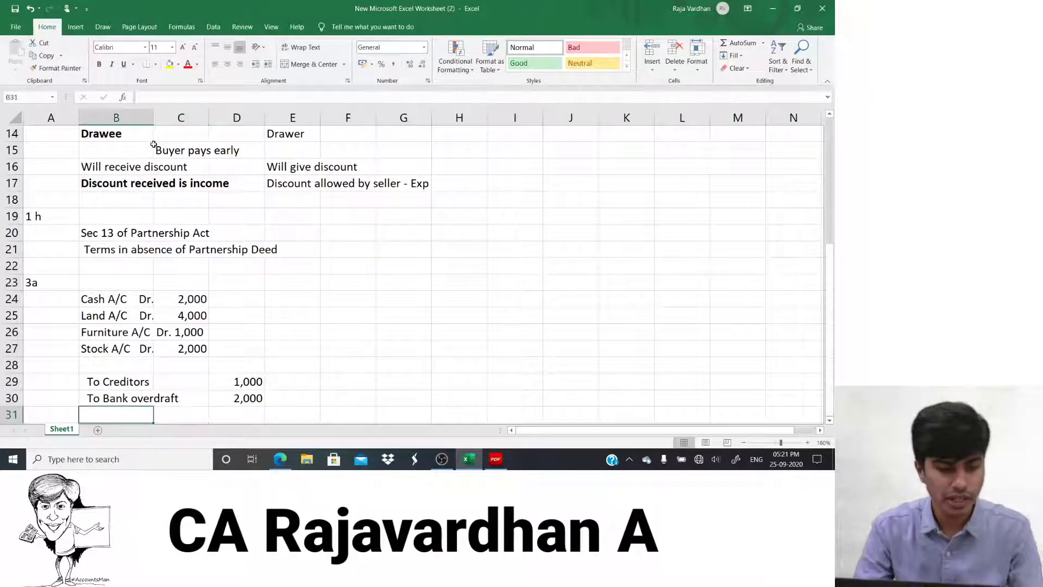
text(()
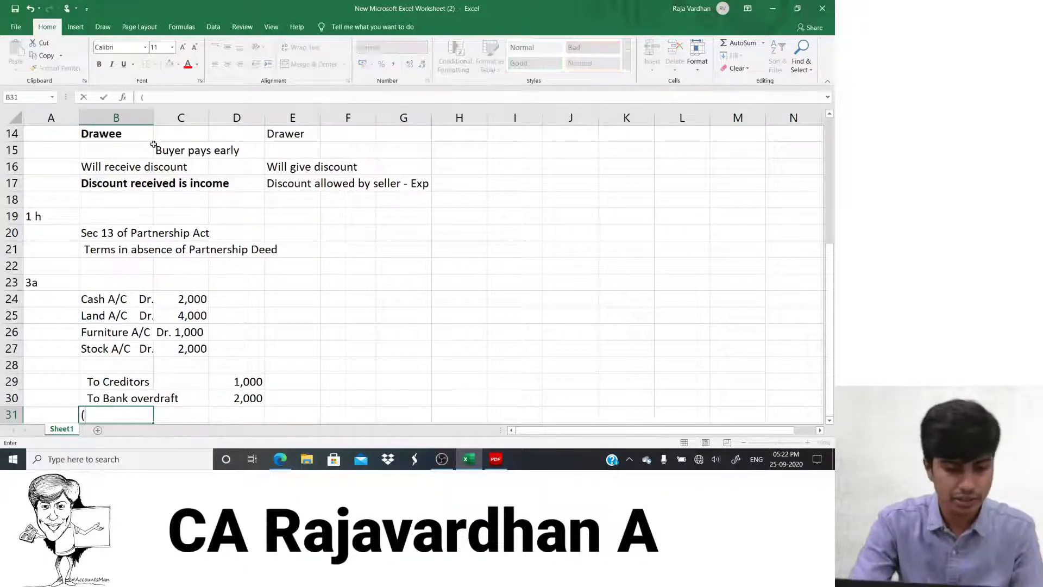
text(v)
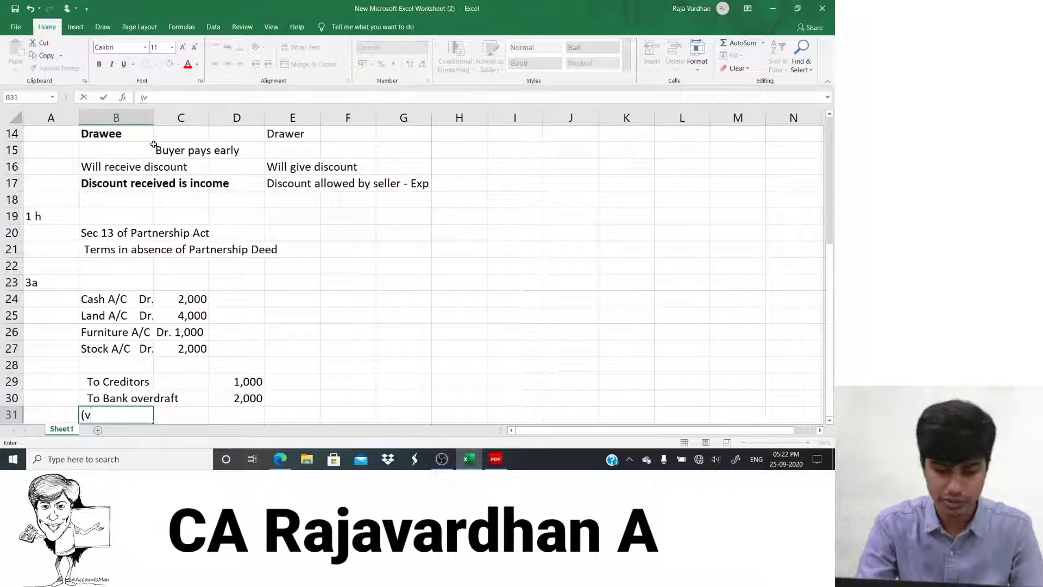
key(BackSpace)
text(Bein)
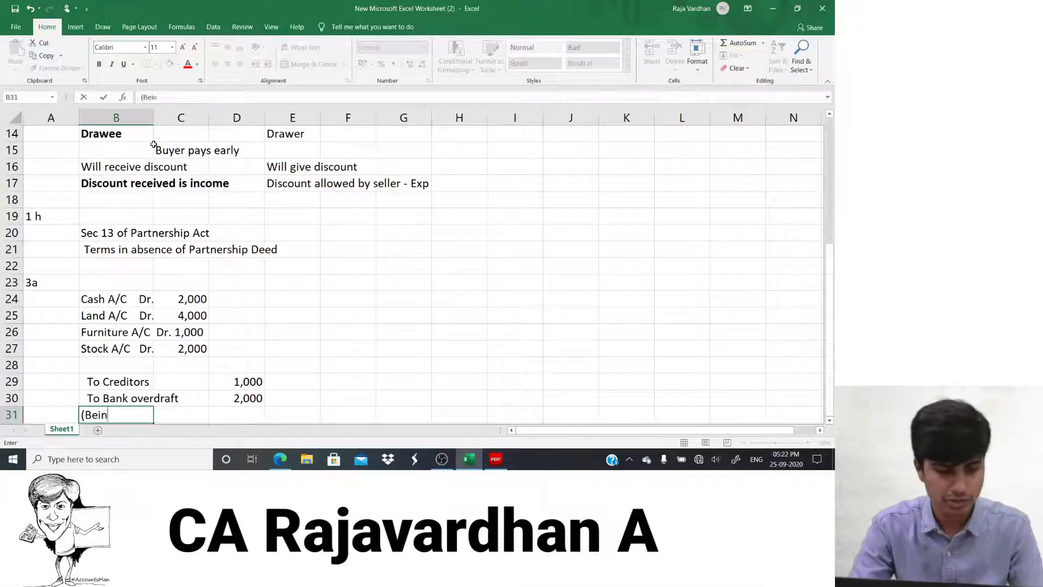
text(g busines)
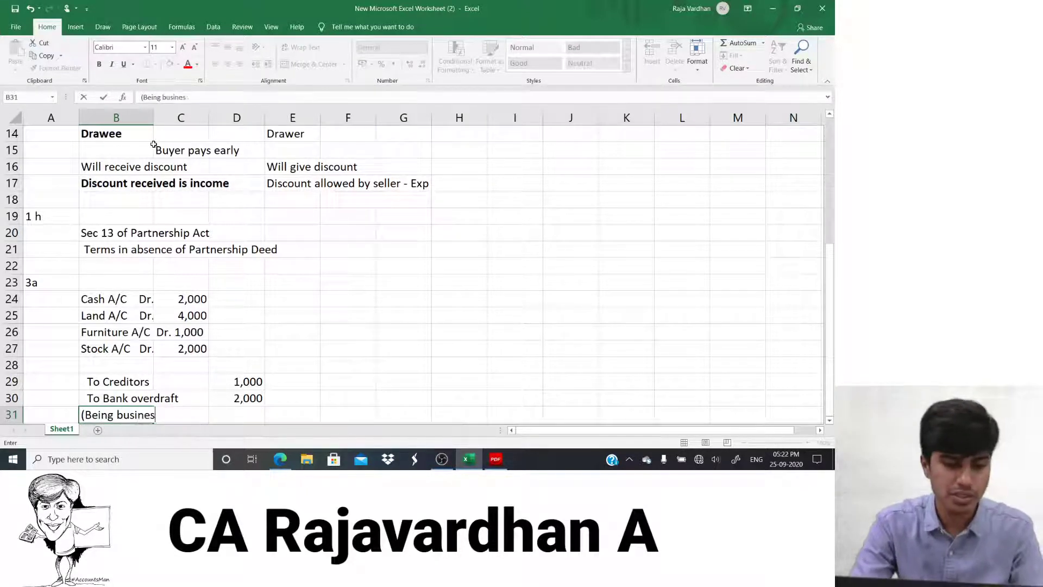
text(s acq)
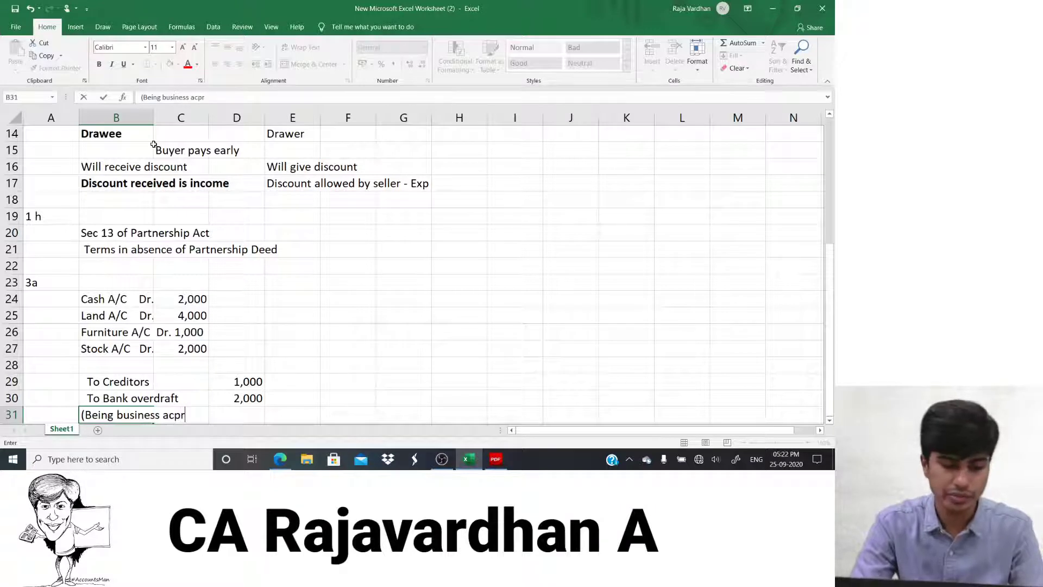
text(uired )
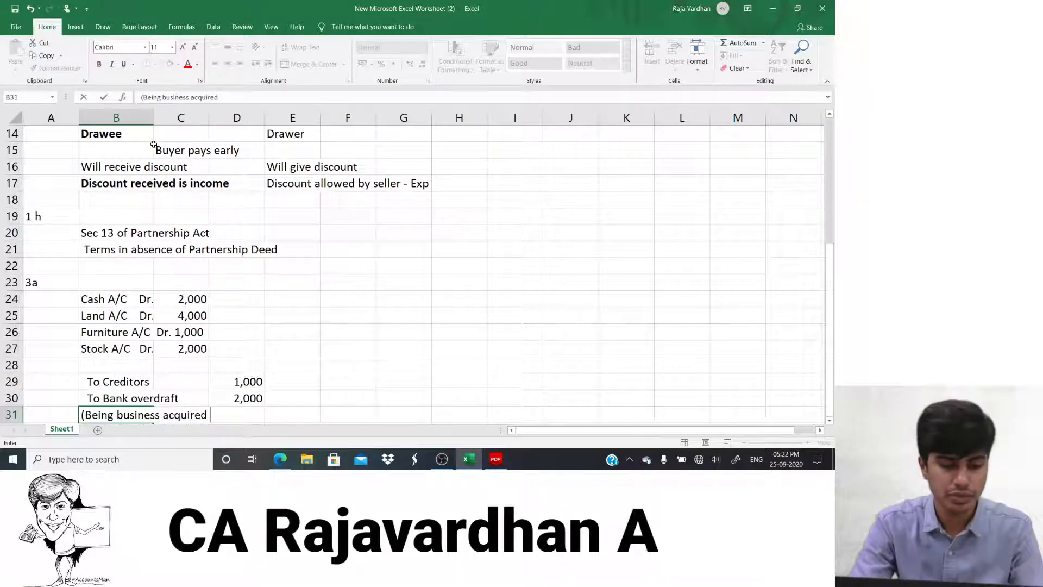
text(by Mohan))
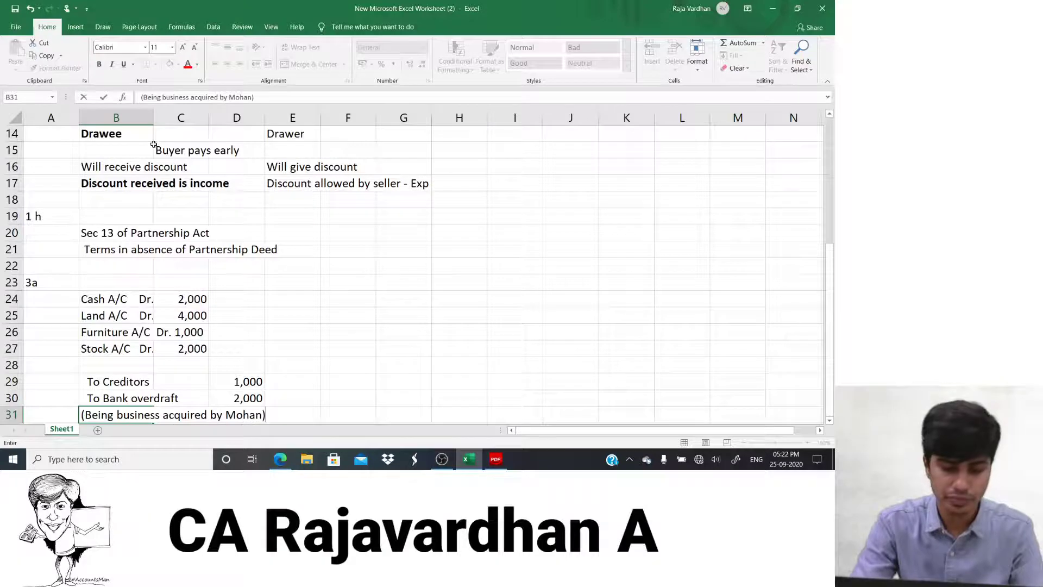
key(Return)
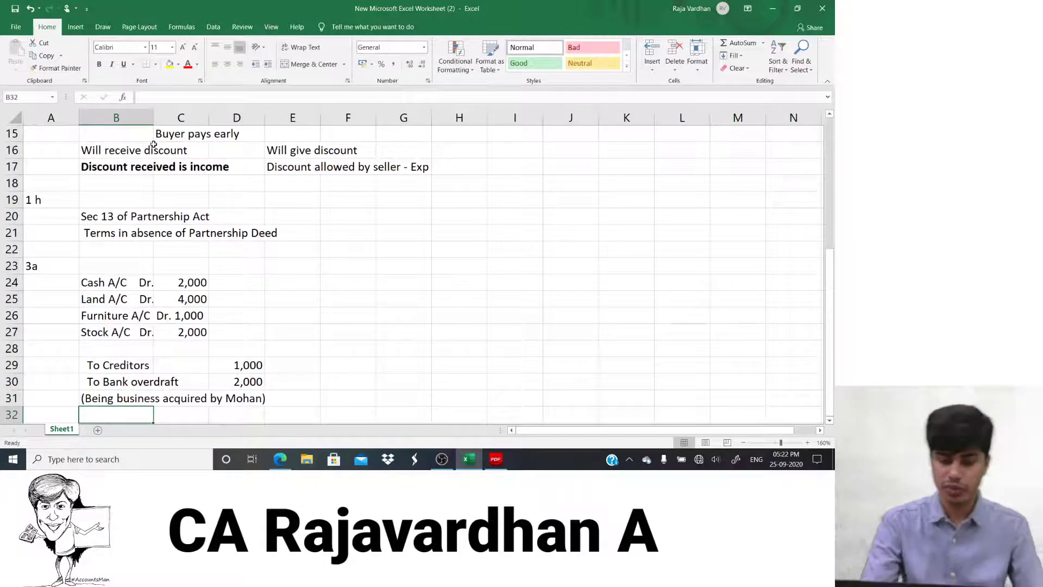
Go through the debit amounts in C24:C27 and the credit amounts in D29:D30 to work out the balancing figure
key(Up)
key(Up)
key(Up)
key(Up)
key(Up)
key(Up)
key(Up)
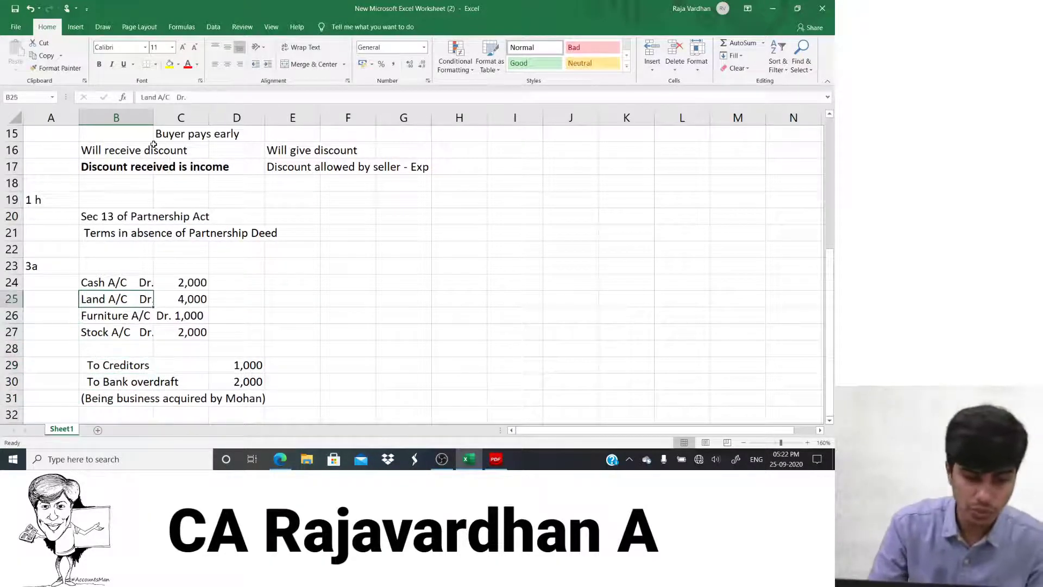
key(Right)
key(Up)
key(Down)
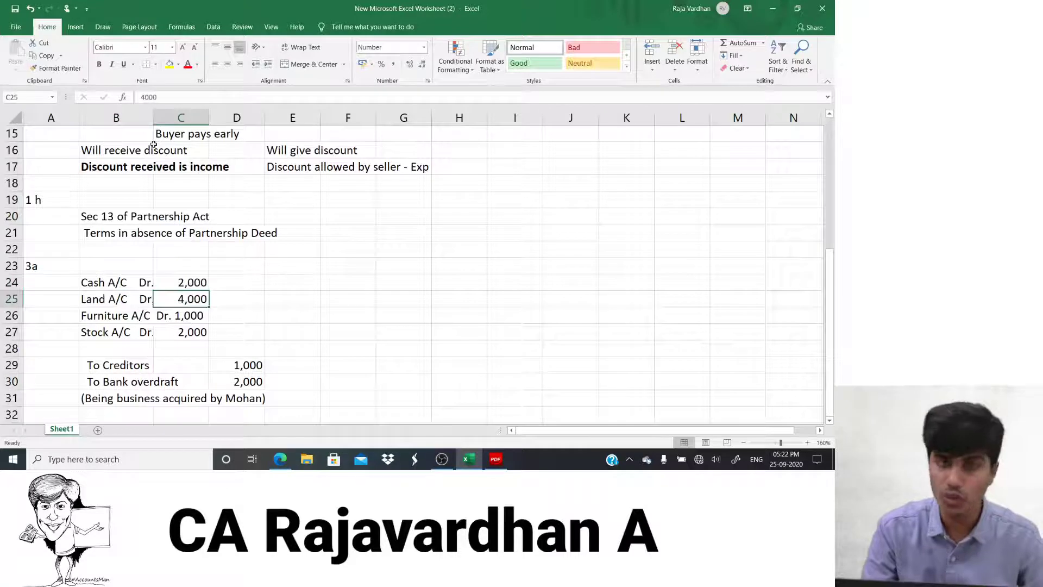
key(Down)
key(Down)
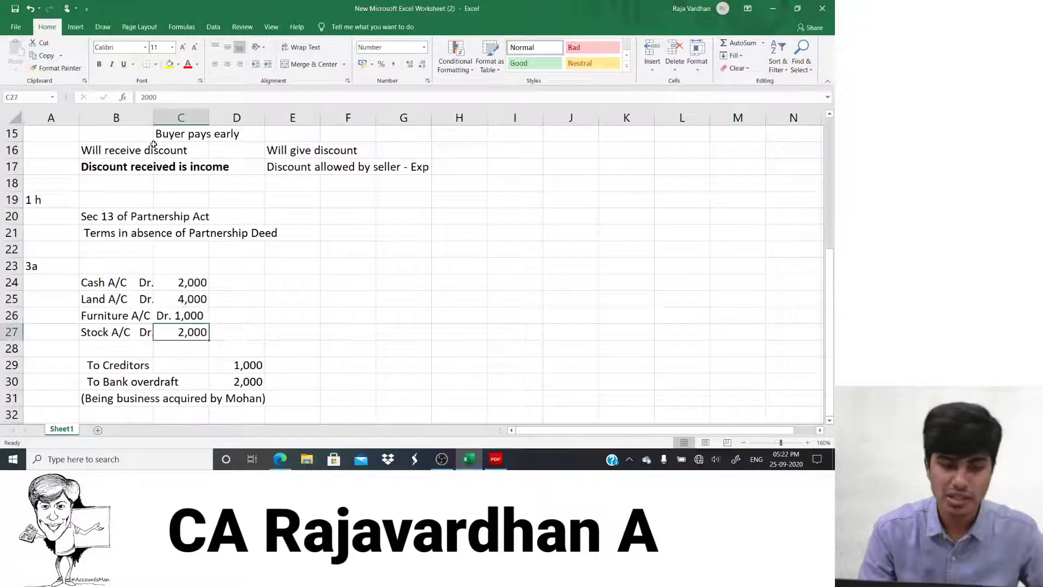
key(Down)
key(Down)
key(Right)
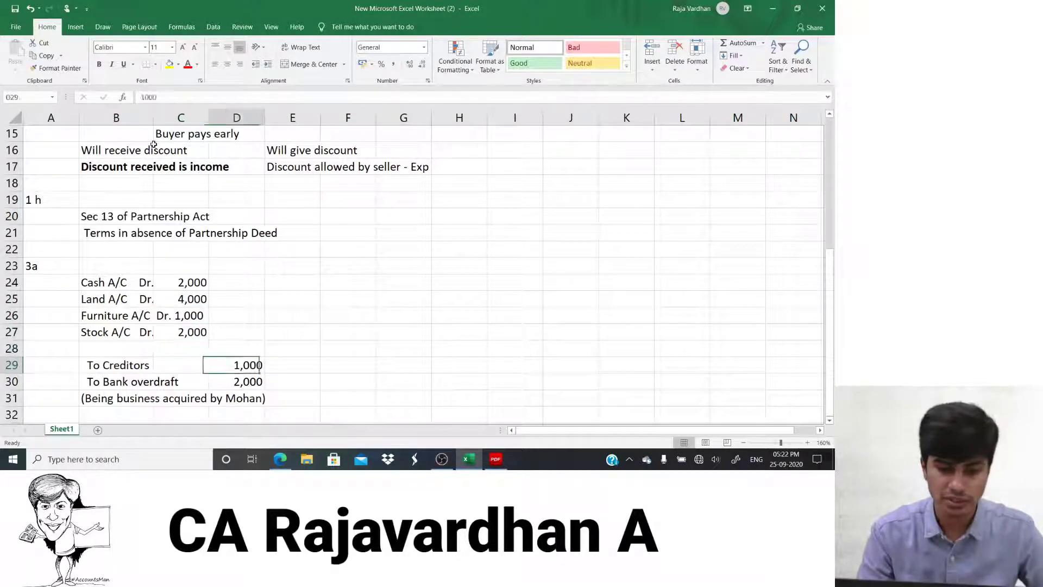
key(Right)
key(Down)
key(Left)
key(Up)
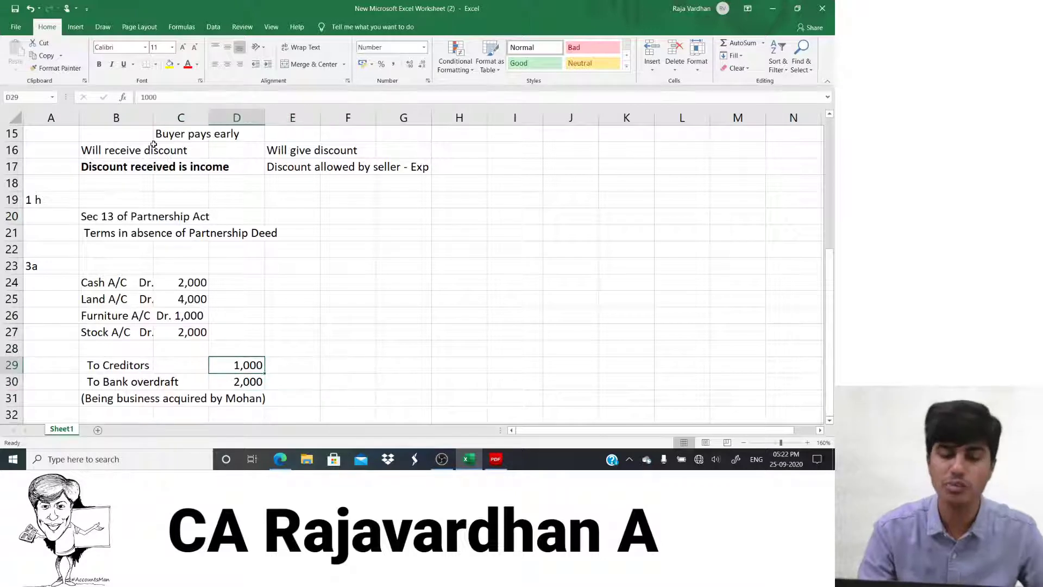
Enter the balancing credit amount of 6,000 in cell D28, above the creditors amount
key(Up)
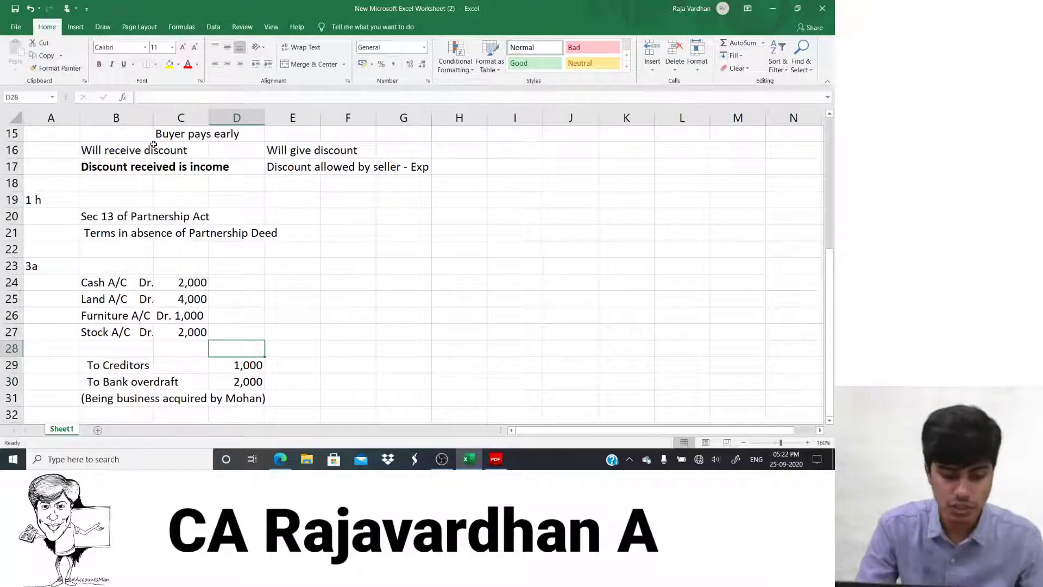
text(6,000)
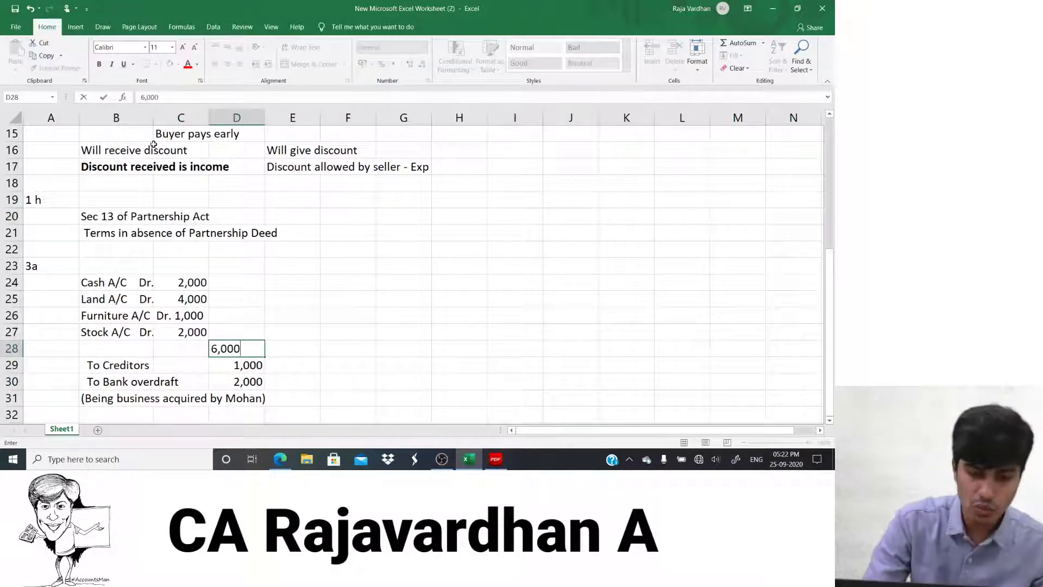
key(Return)
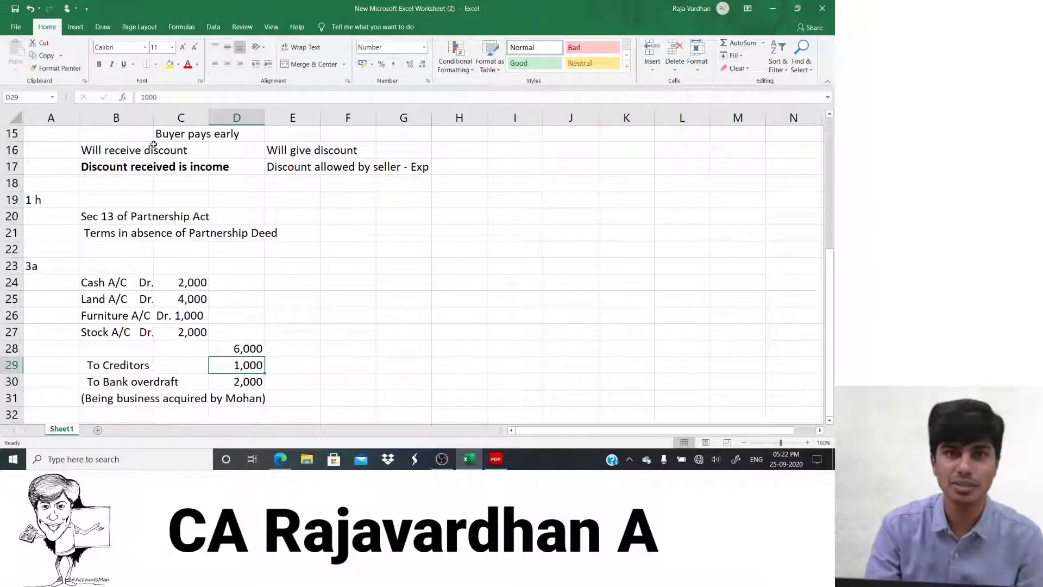
Enter the indented credit line "To Capital A/C" in cell B28, beside the 6,000 amount
key(Left)
key(Left)
key(Up)
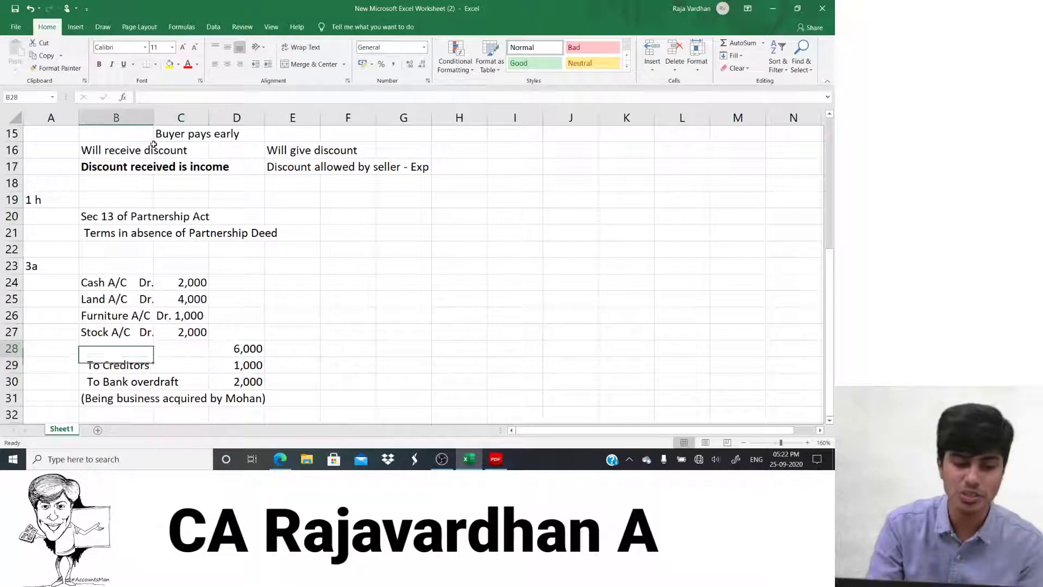
text(to)
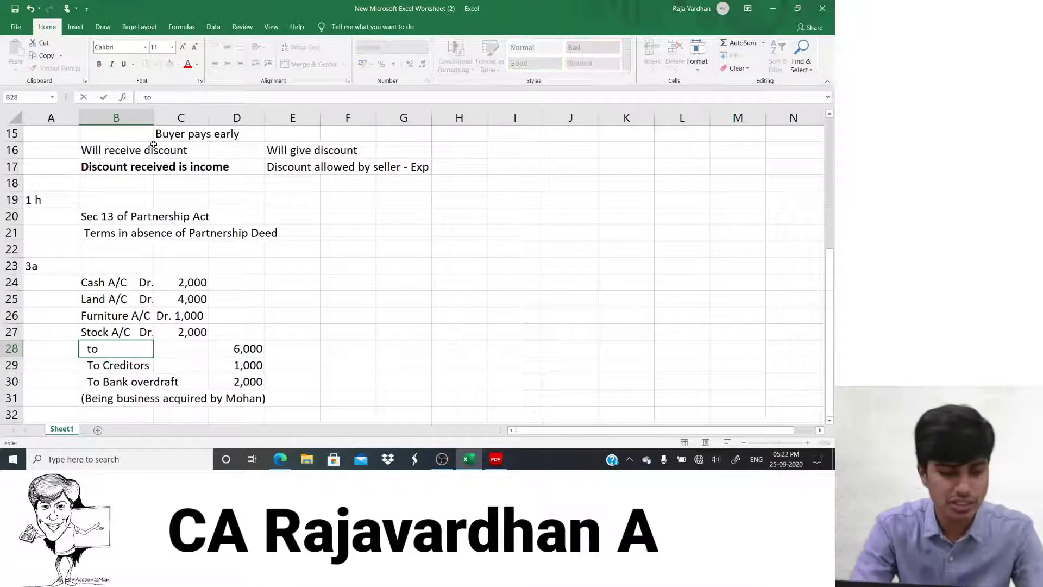
key(BackSpace)
key(BackSpace)
text(To Capo)
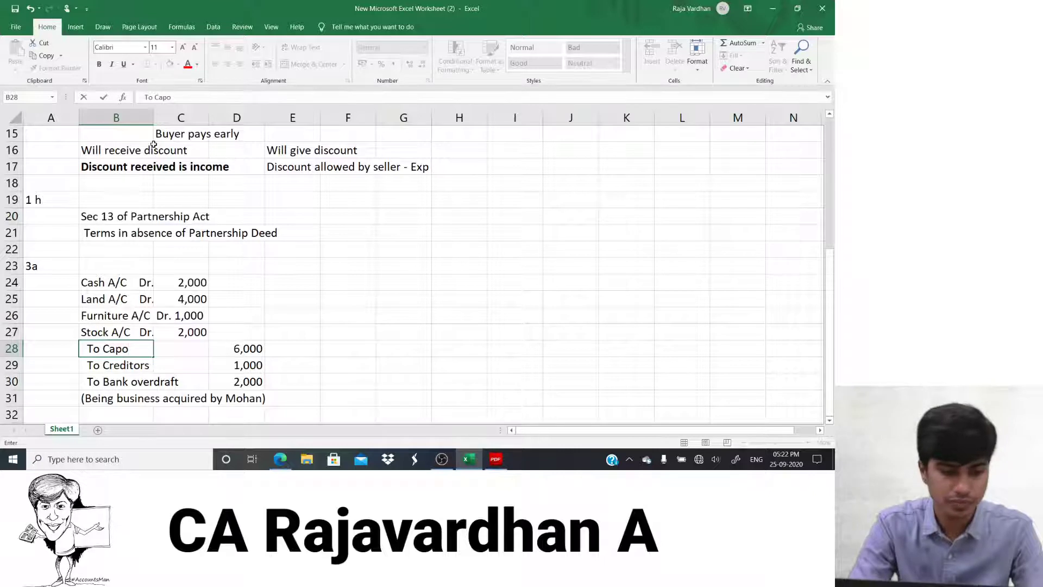
key(BackSpace)
text(ital A)
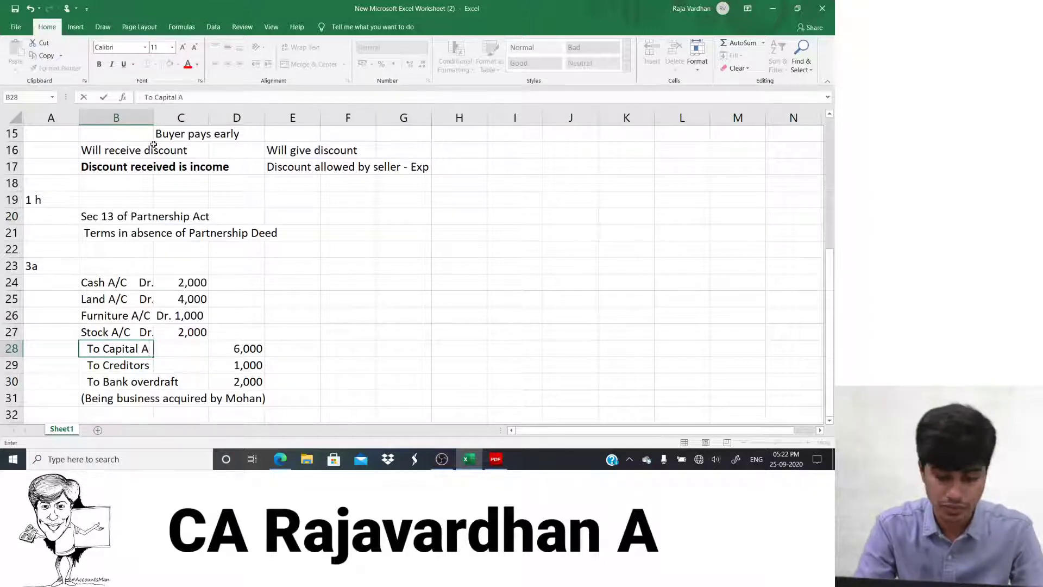
text(/C)
key(Return)
Make the capital credit line in B28:D28 bold, including its amount
key(Up)
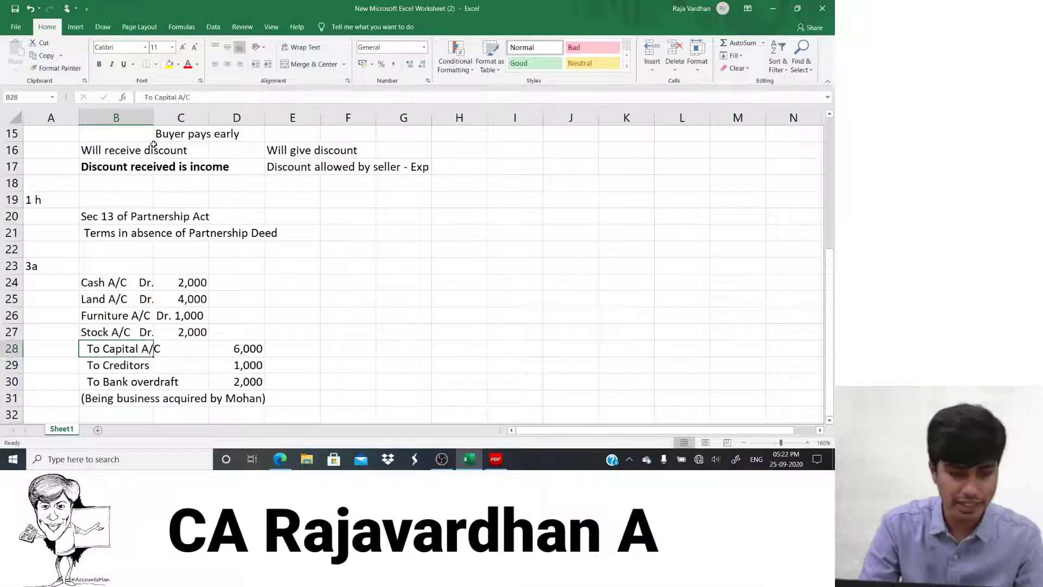
key(shift+Right)
key(shift+Right)
key(ctrl+b)
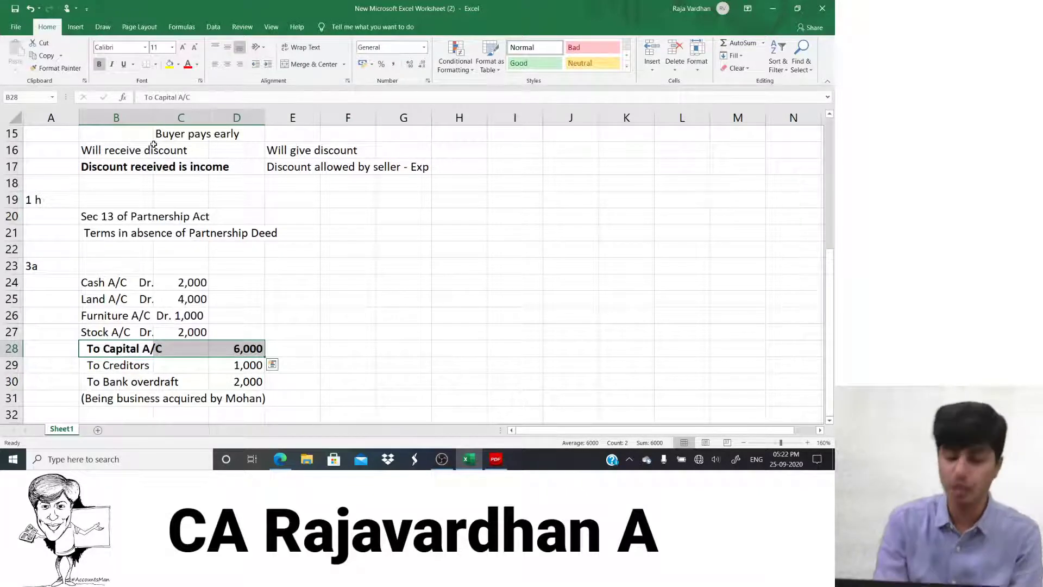
key(Down)
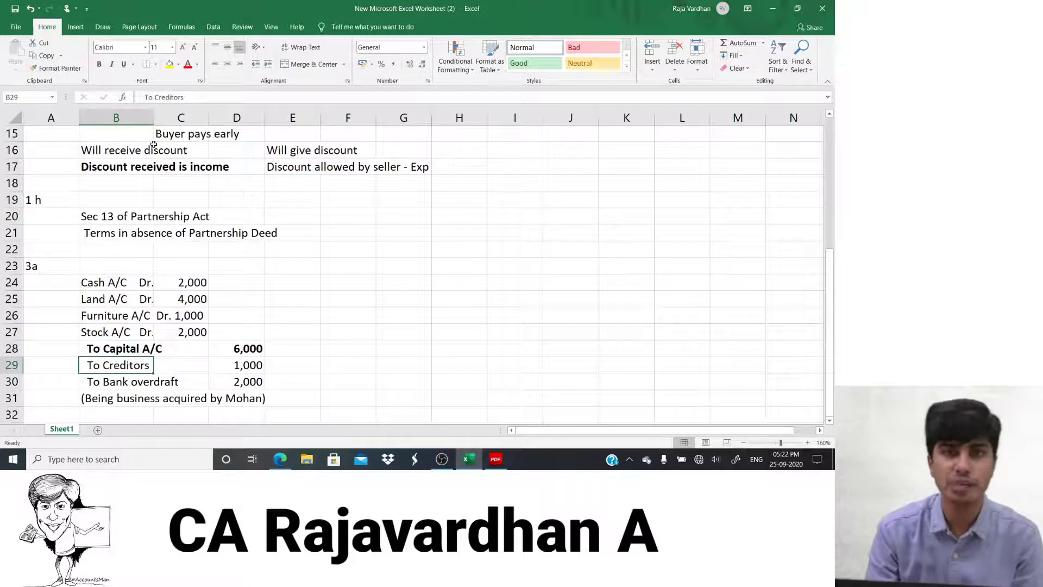
key(Down)
key(Up)
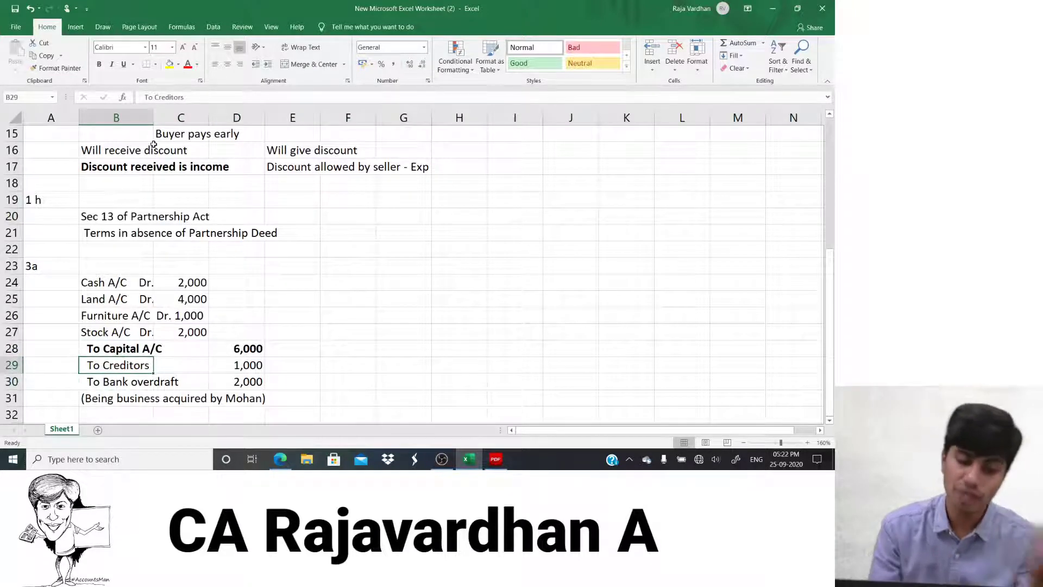
key(Up)
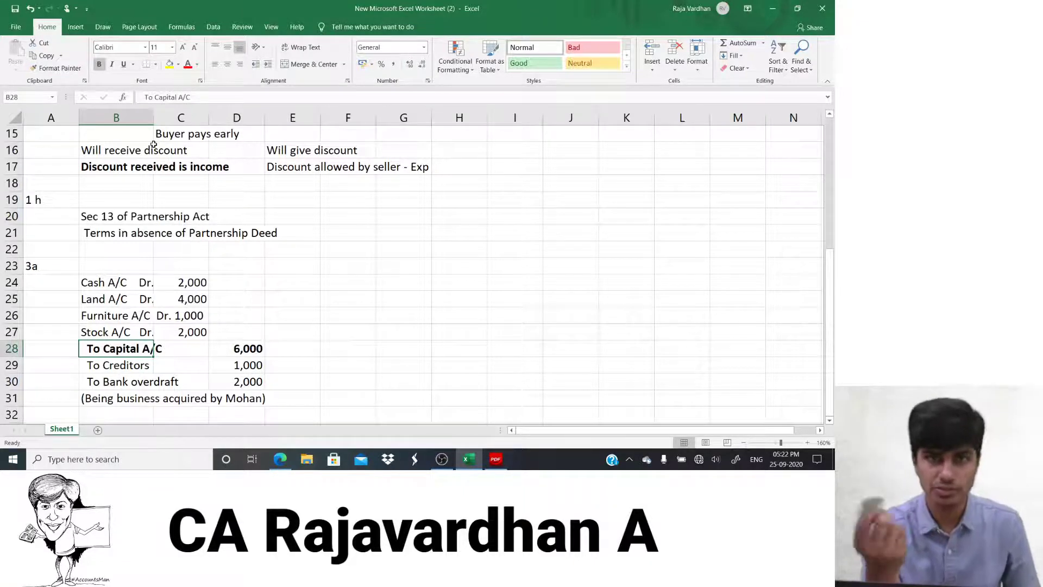
key(Right)
key(Right)
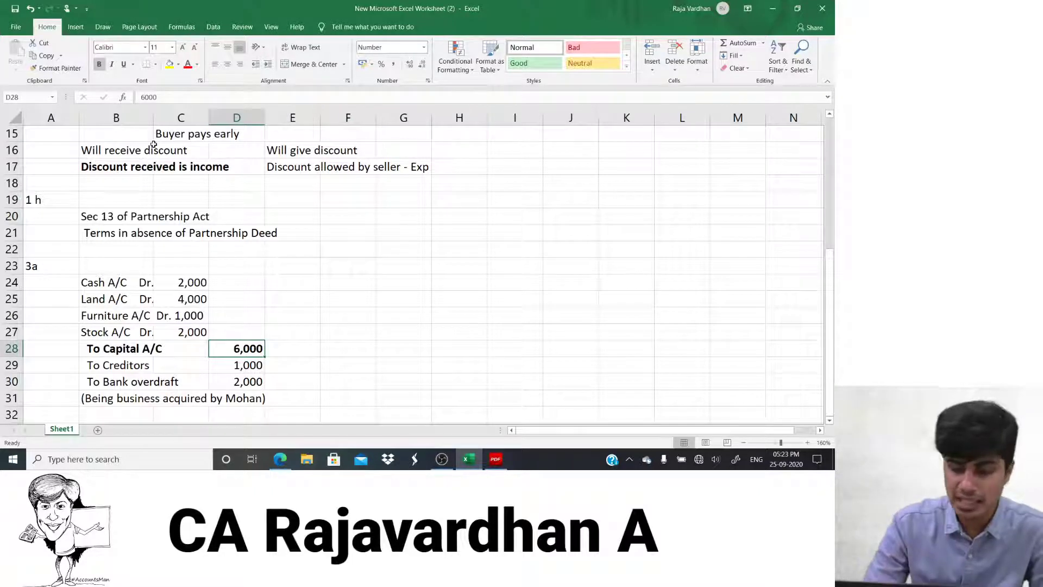
Label the first journal entry "i" in cell A24 and centre the label
key(Left)
key(Left)
key(Left)
key(Up)
key(Up)
key(Up)
key(Up)
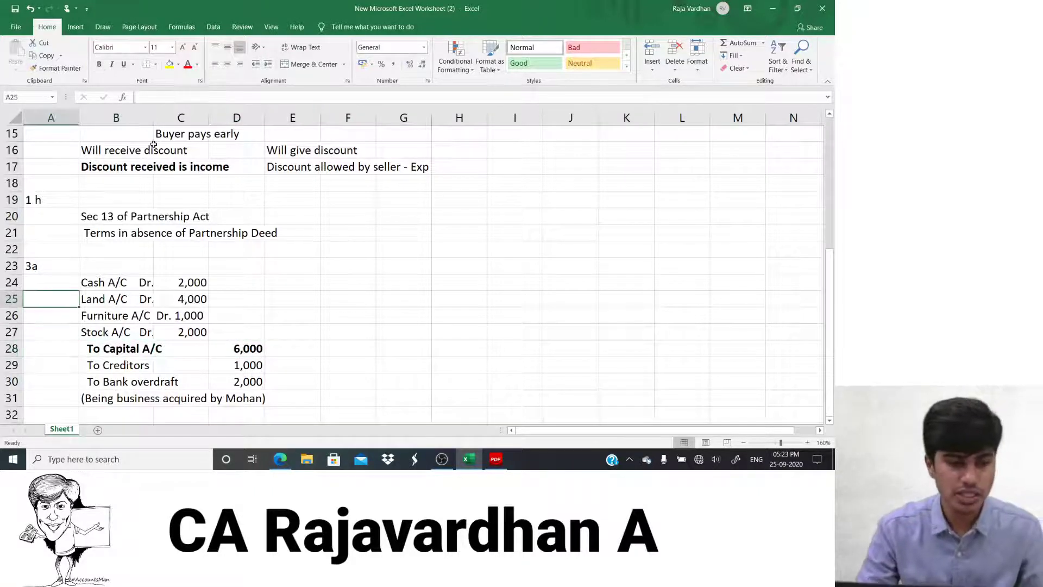
text(i)
key(Return)
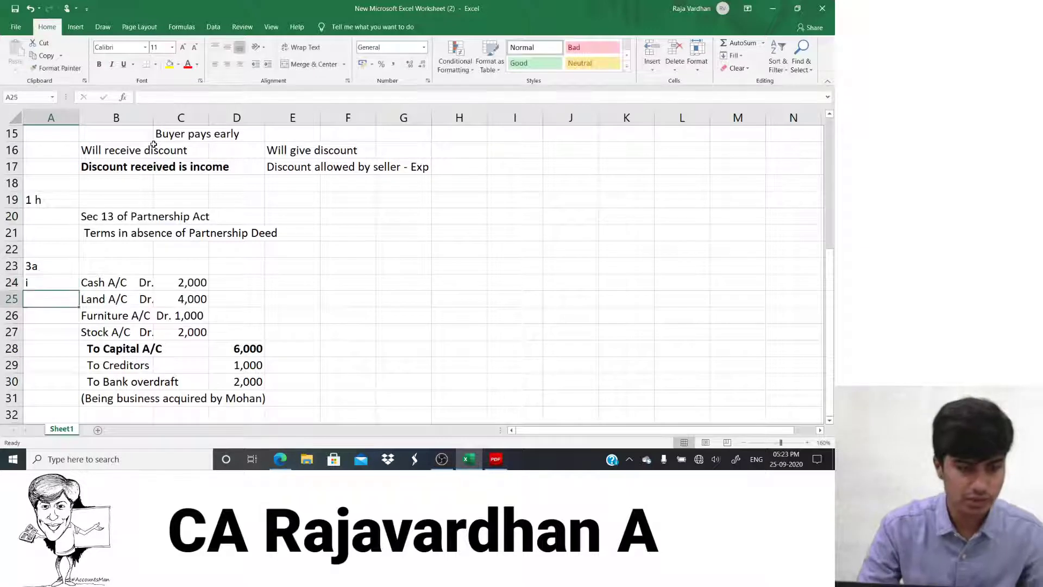
key(Up)
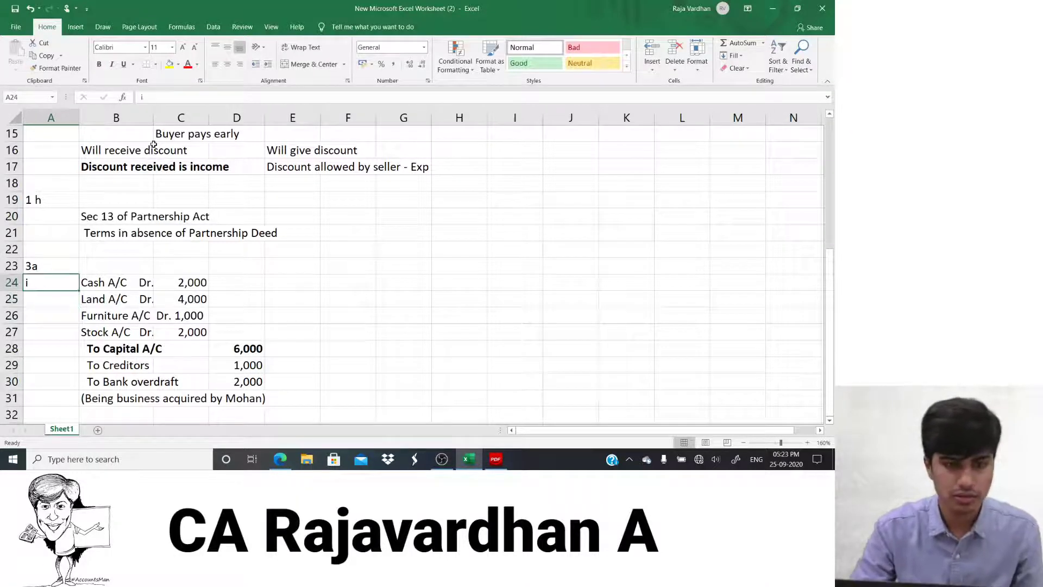
click(226, 65)
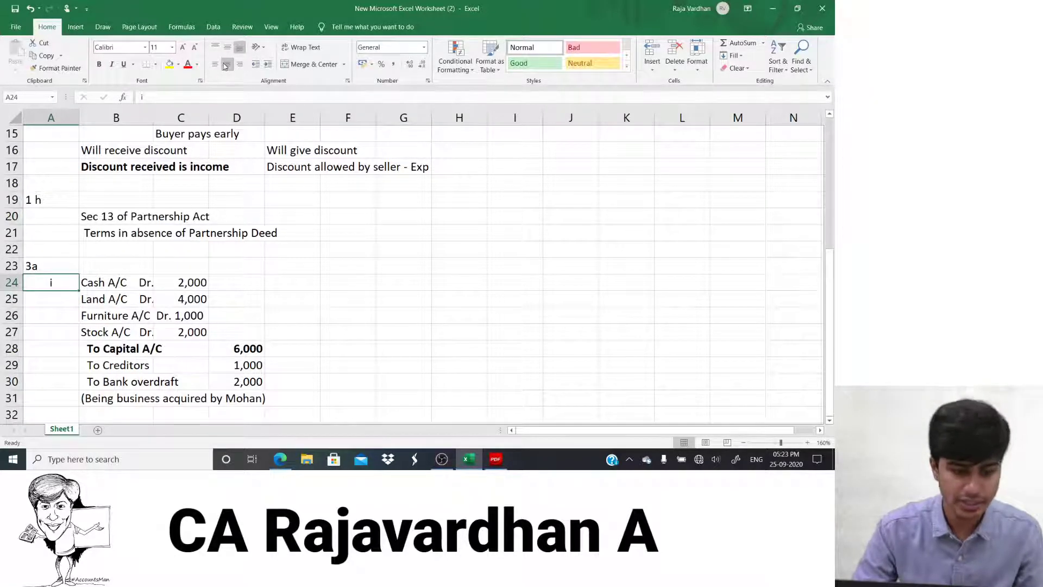
Switch to the question paper in PDF Reader to read case (ii) of question 3(a)
key(Down)
key(Down)
key(Down)
key(Down)
key(Down)
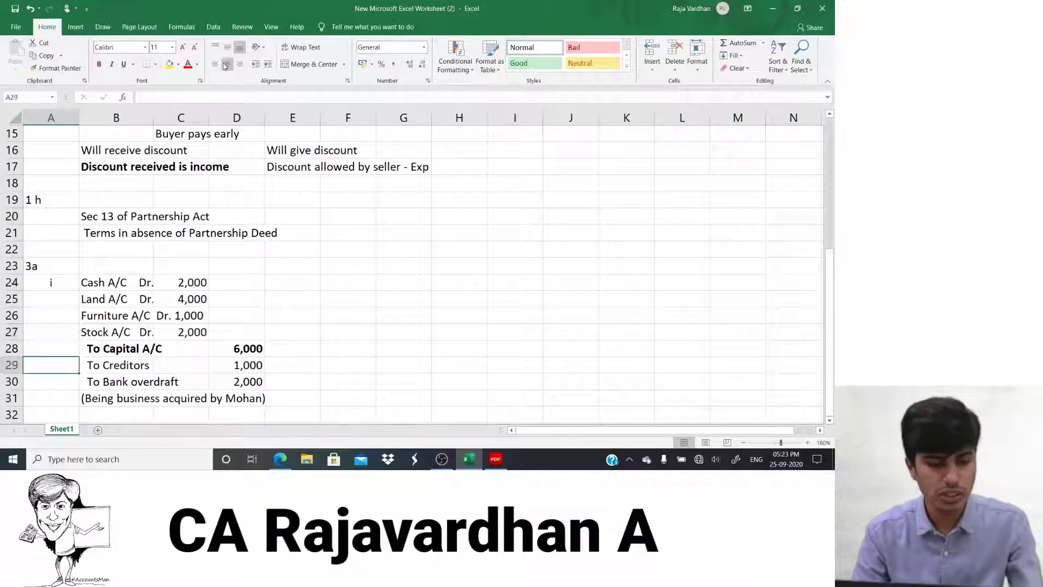
key(alt+Tab)
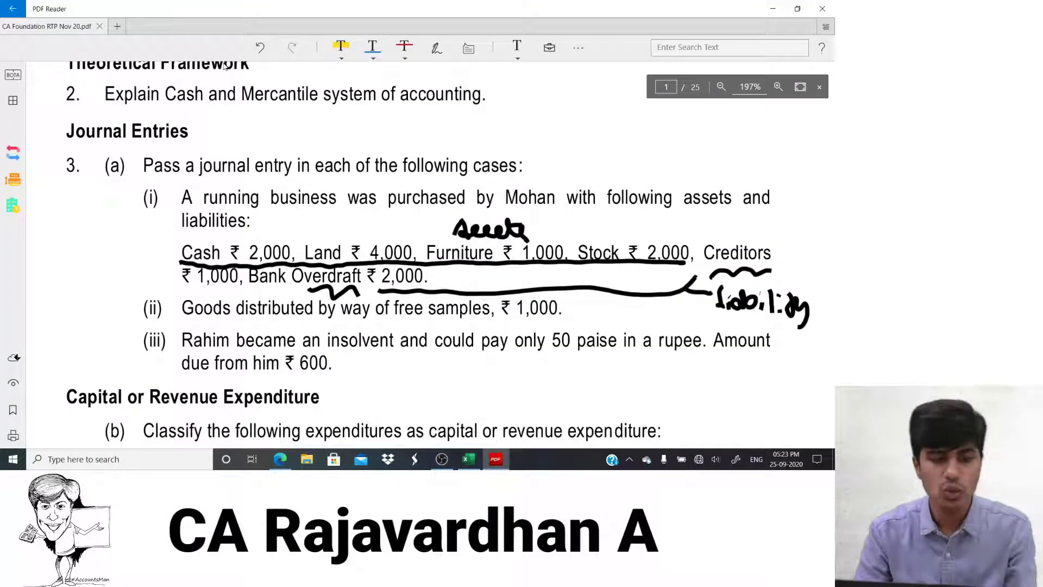
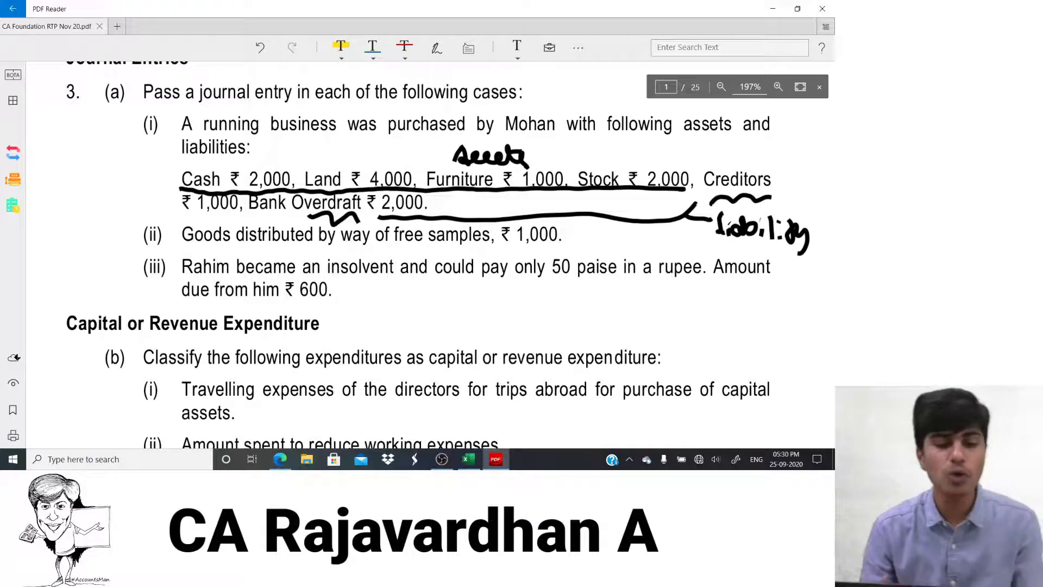
Switch back to Excel and enter the case label "iii" in cell A37, below the free samples entry
key(alt+Tab)
click(115, 365)
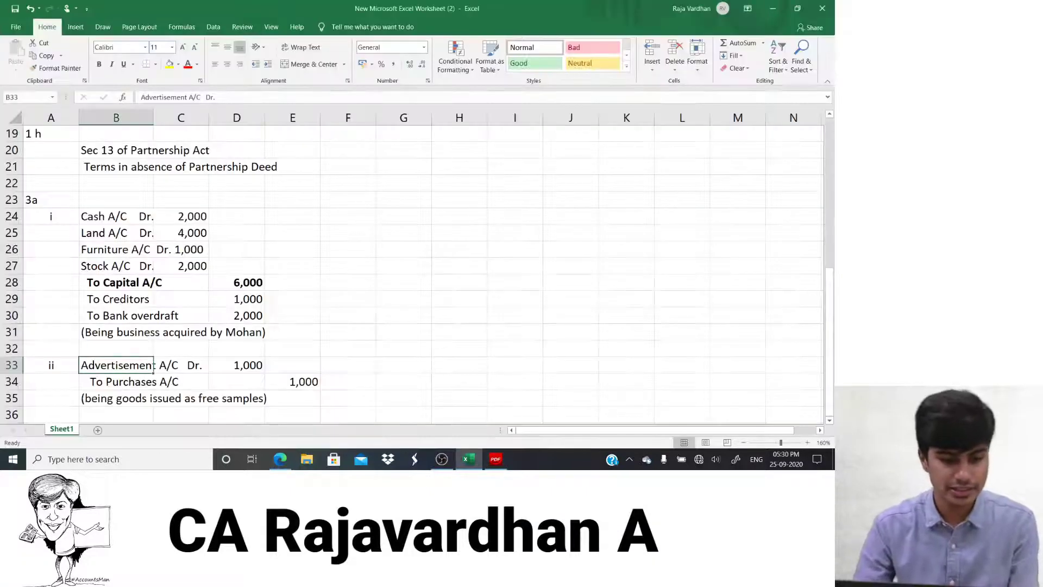
key(Down)
key(Down)
key(Down)
key(Down)
key(Down)
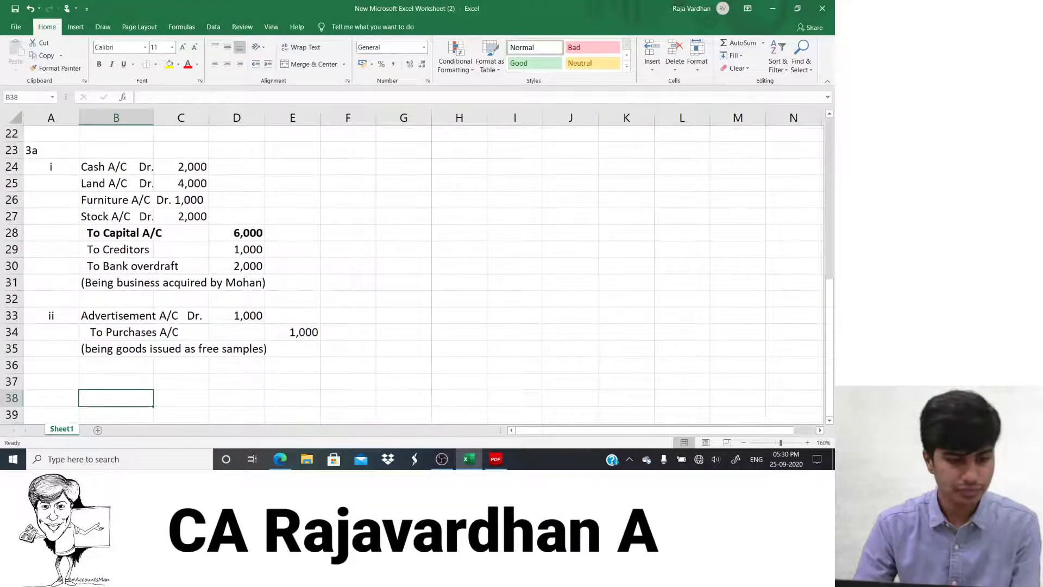
key(Up)
key(Left)
text(iii)
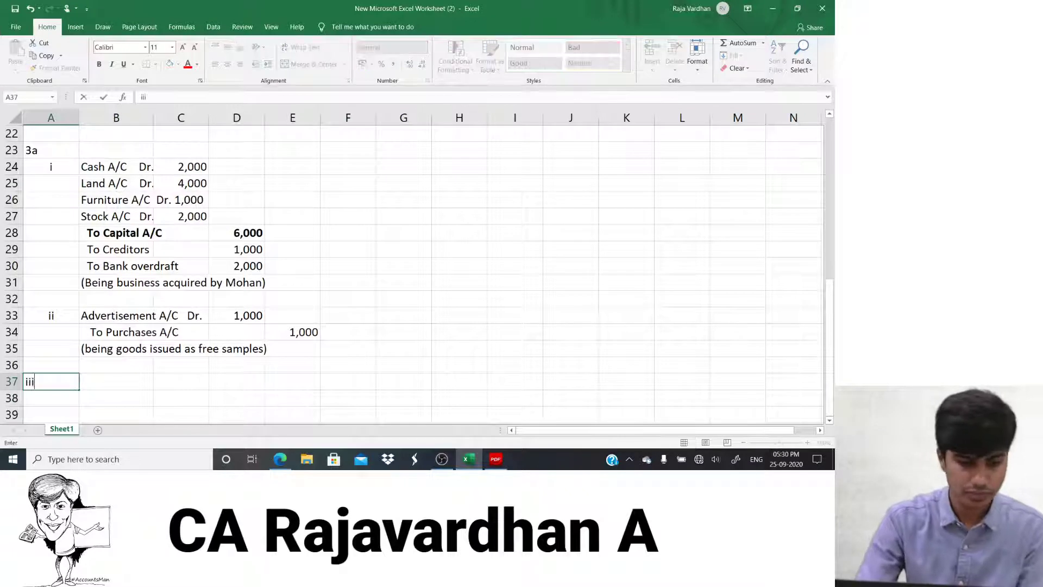
key(Return)
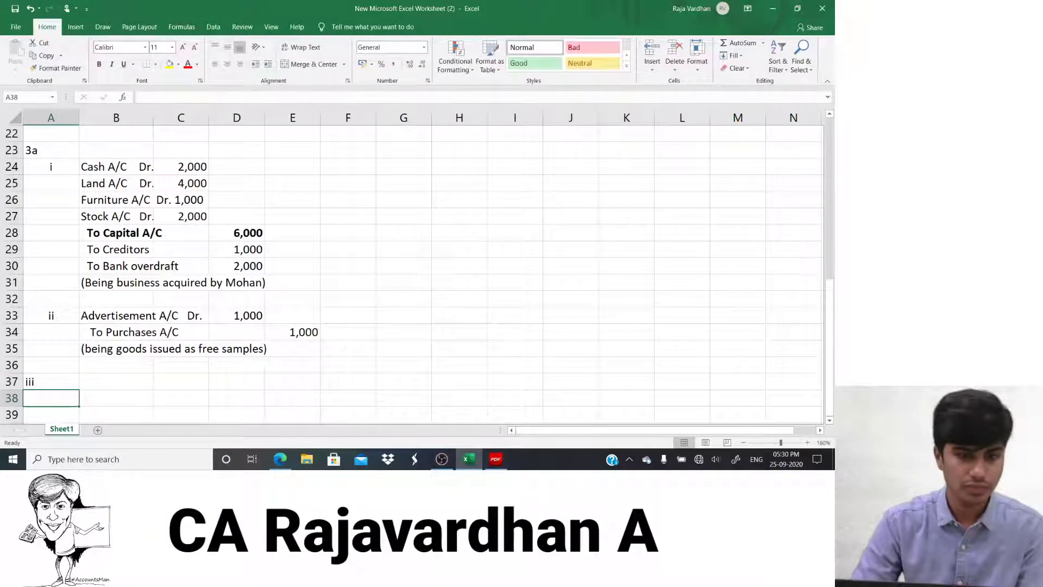
Centre-align cell A38 and the "iii" label in A37
key(alt+h)
key(a)
key(c)
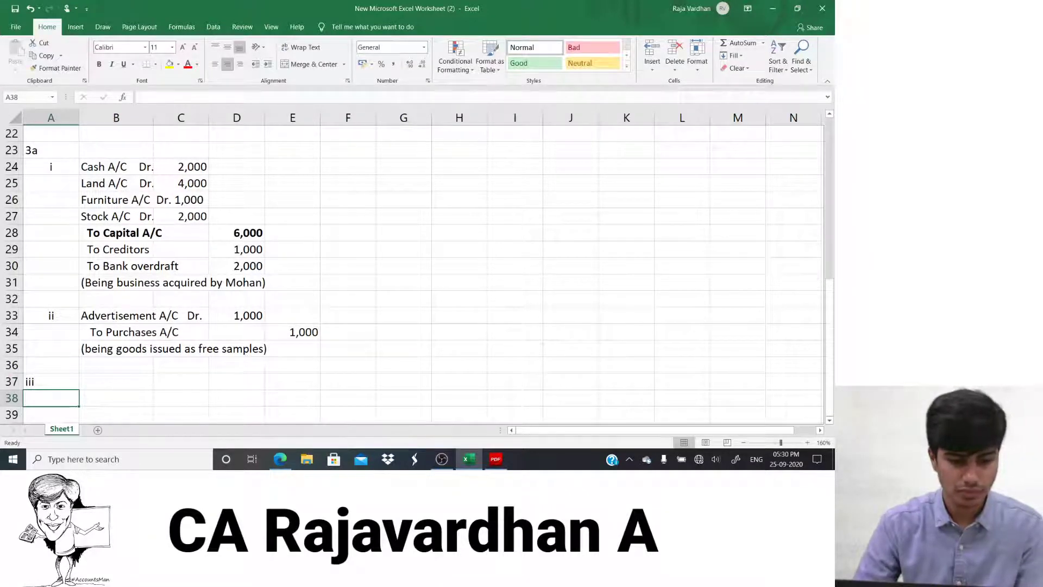
key(Up)
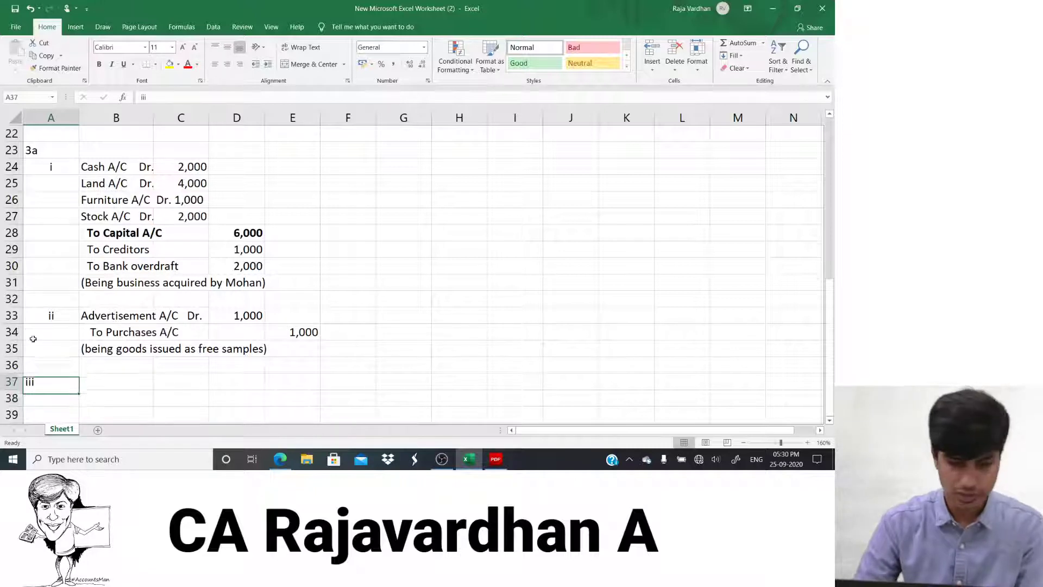
click(225, 72)
Enter the working-note headings "Receivable" in cell H37 and "Receipt" in cell I37
key(Right)
key(Right)
key(Right)
key(Right)
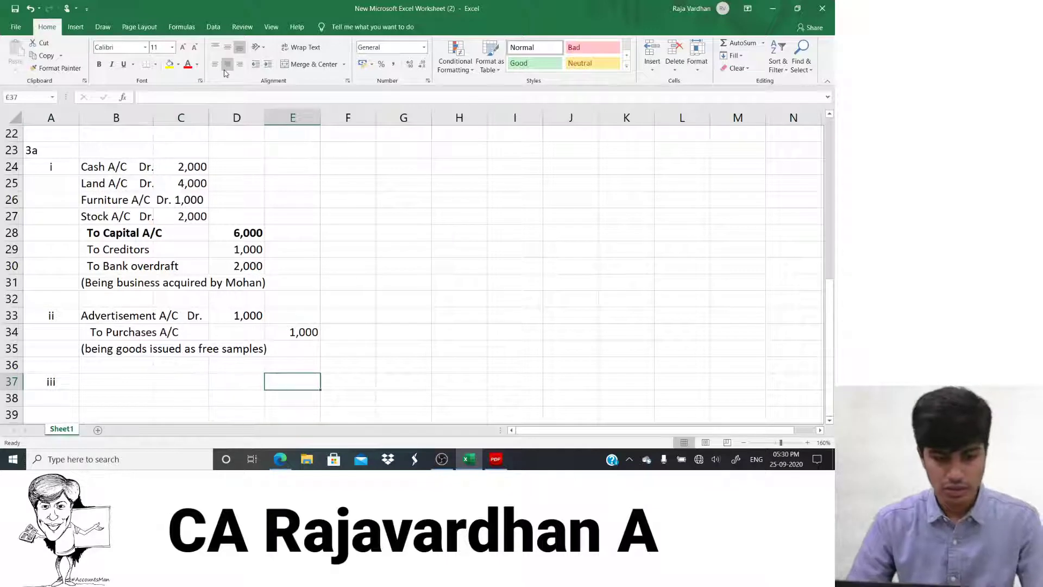
key(Right)
key(Right)
key(Right)
text(Receiva)
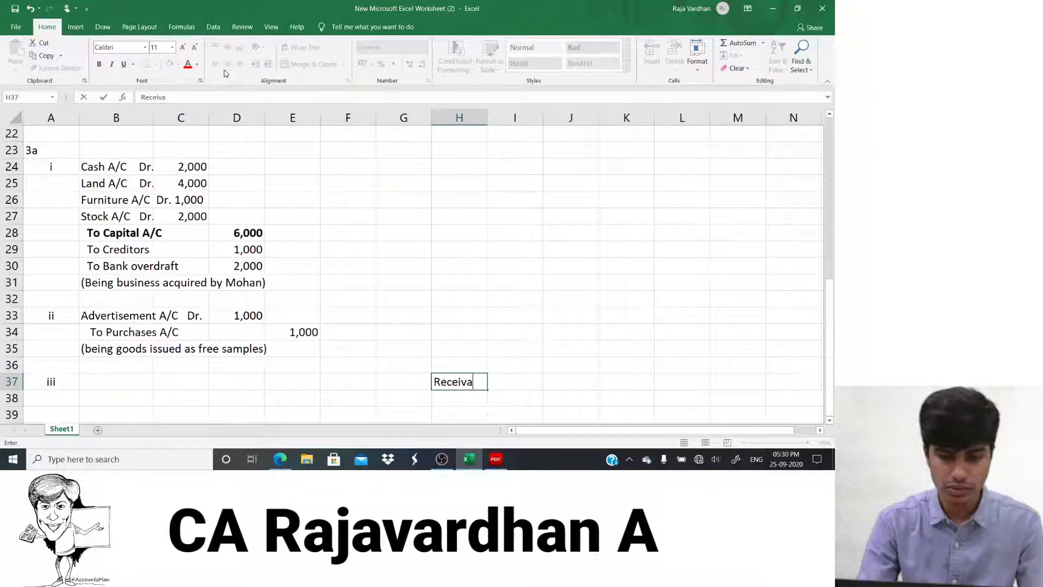
text(ble)
key(Return)
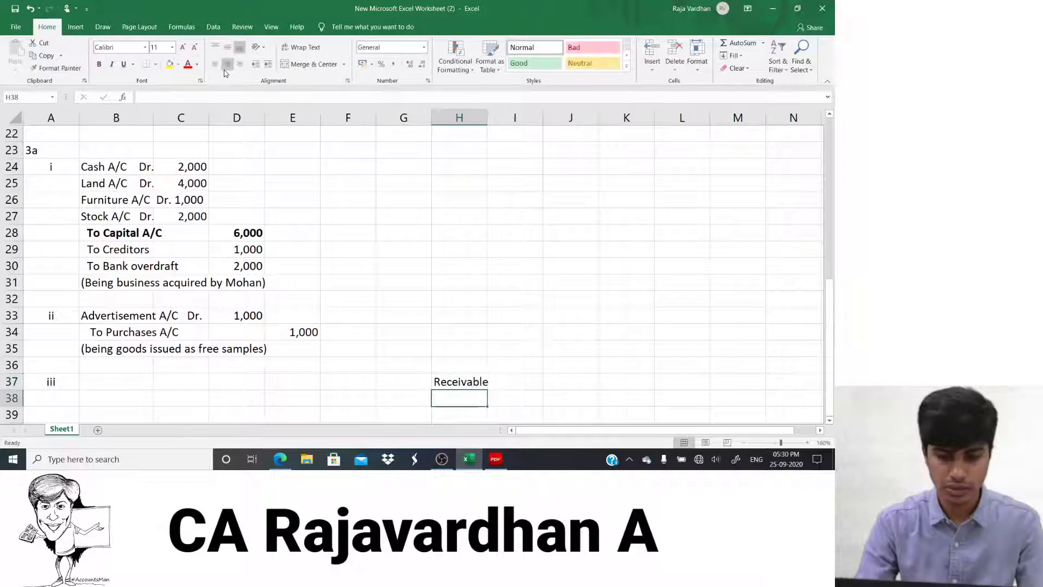
key(Up)
key(Right)
text(Re)
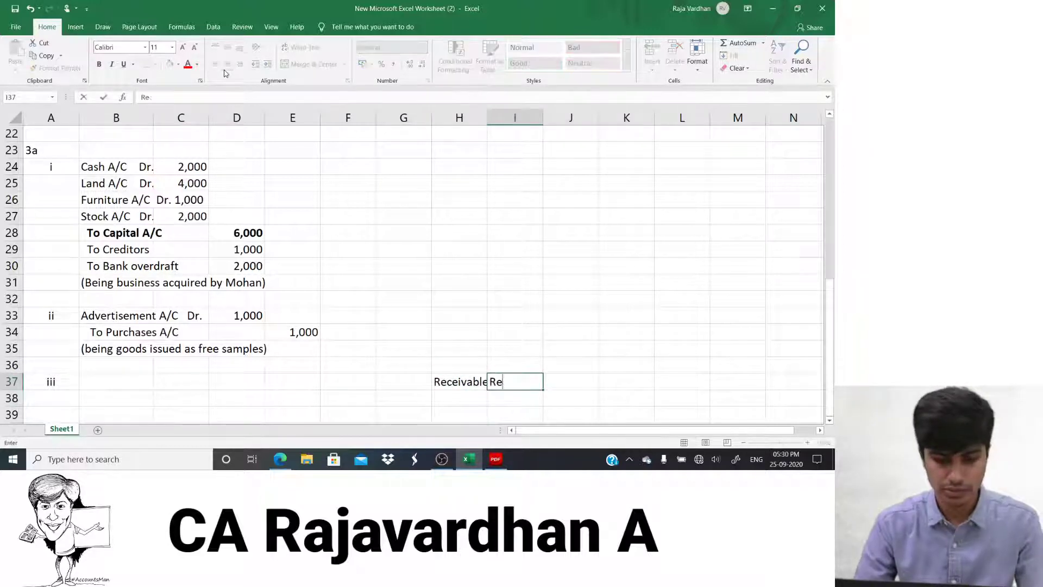
text(ceipt)
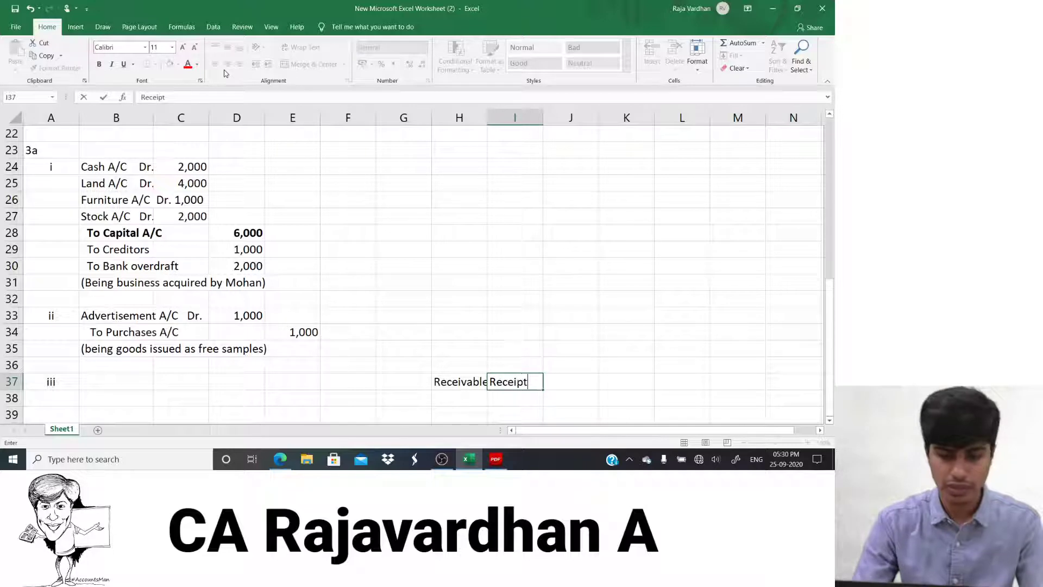
key(Return)
Enter the ratio of 50 paise per rupee as 1 in H38 under Receivable and 0.5 in I38 under Receipt
key(Left)
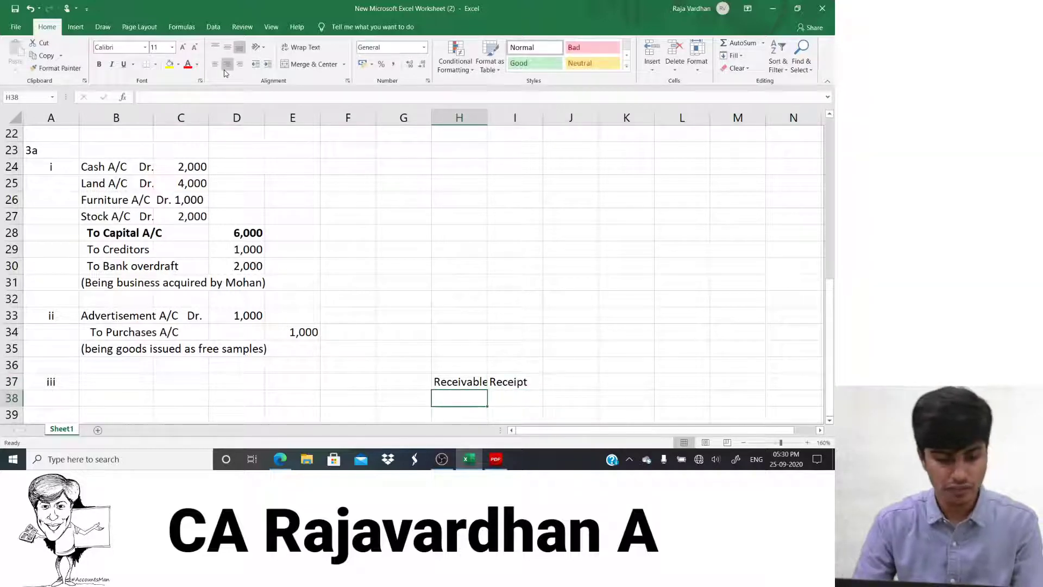
text(1)
key(Right)
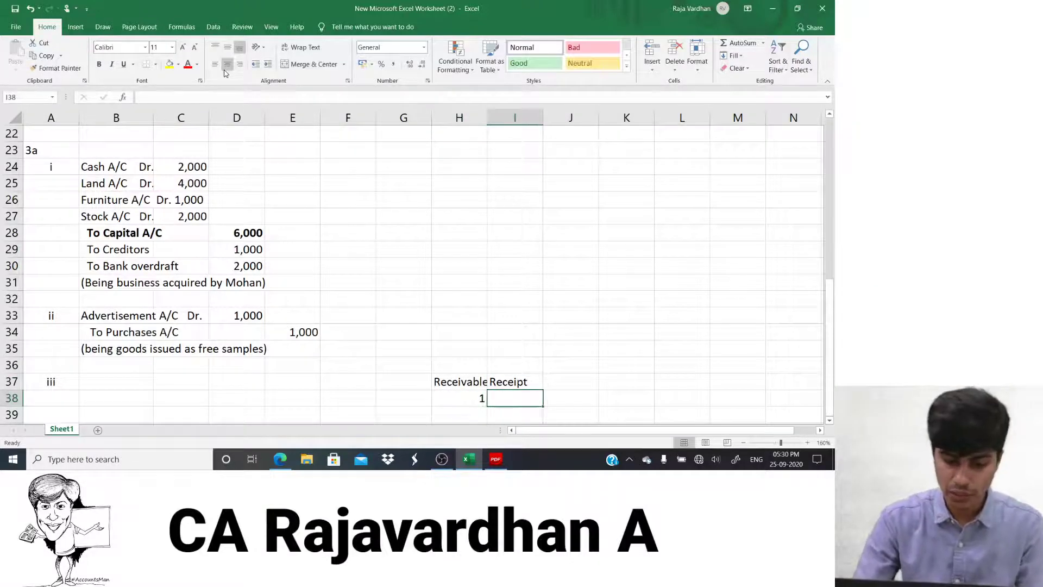
text(0.5)
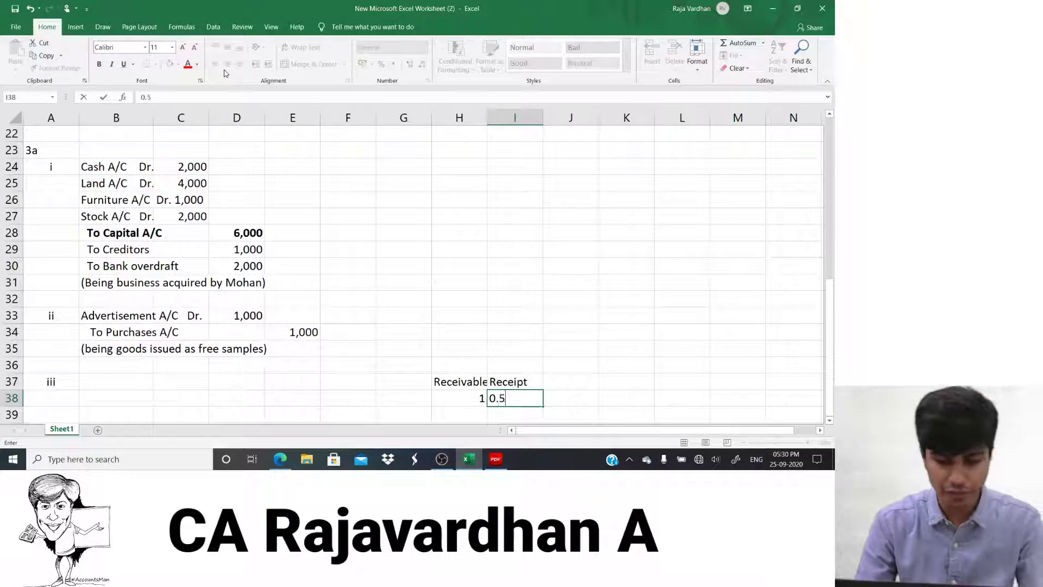
key(Return)
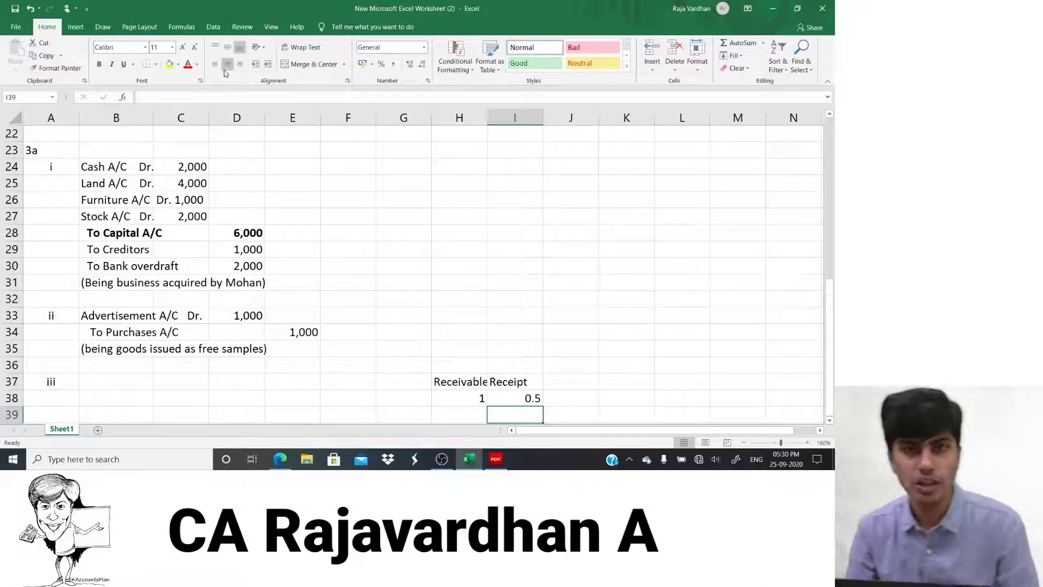
Check the amount due in the question paper and enter 600 in cell H39 under Receivable
key(alt+Tab)
key(alt+Tab)
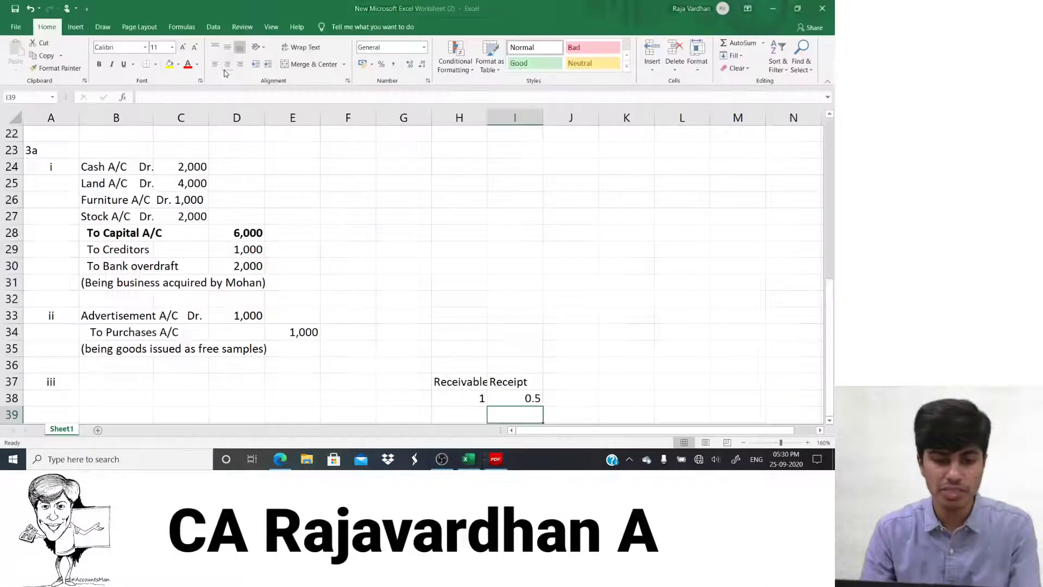
key(Left)
text(6)
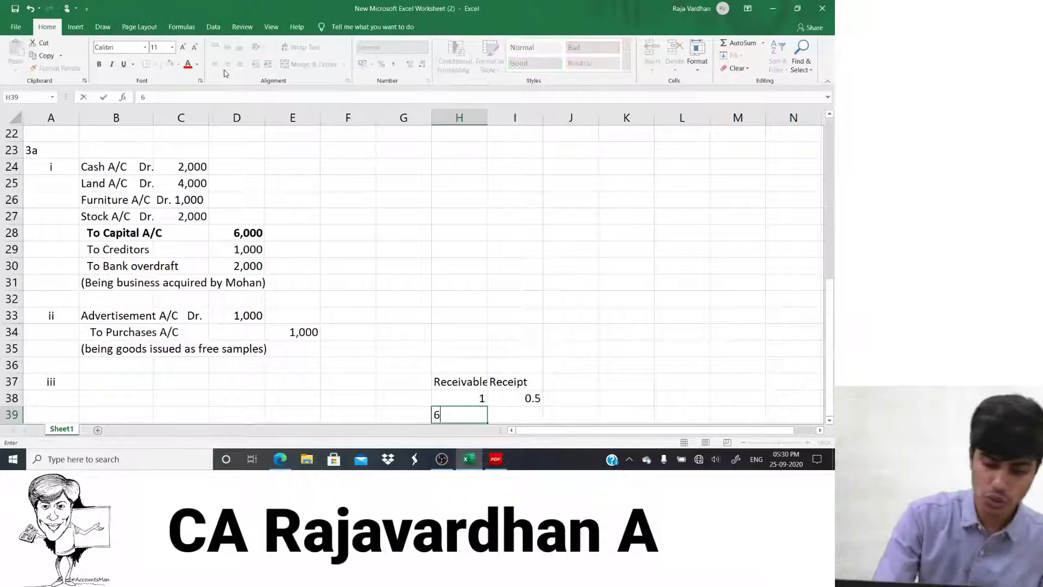
text(00)
key(Tab)
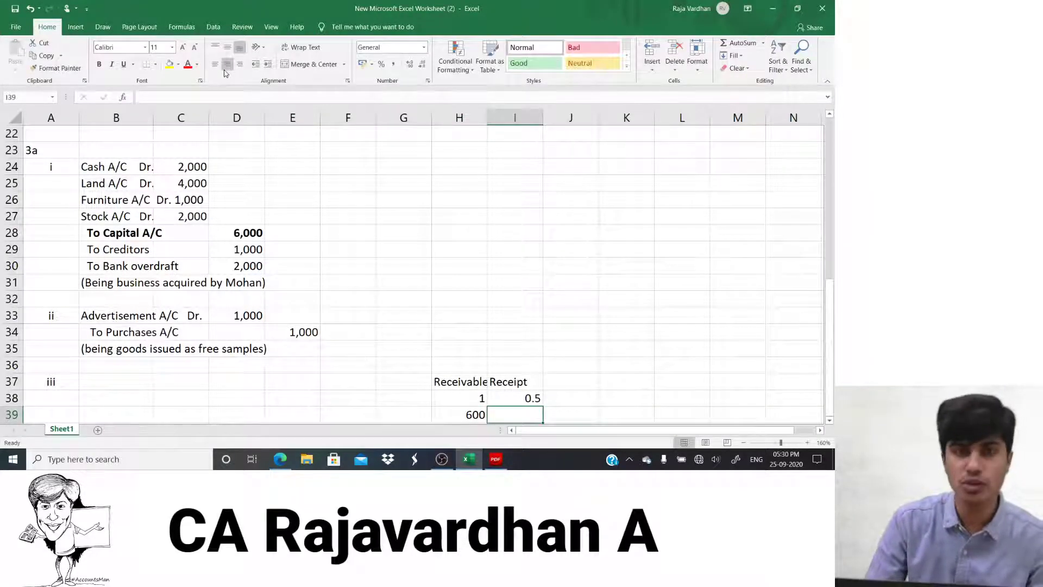
Enter the amount received, 300, in cell I39 under Receipt
text(300)
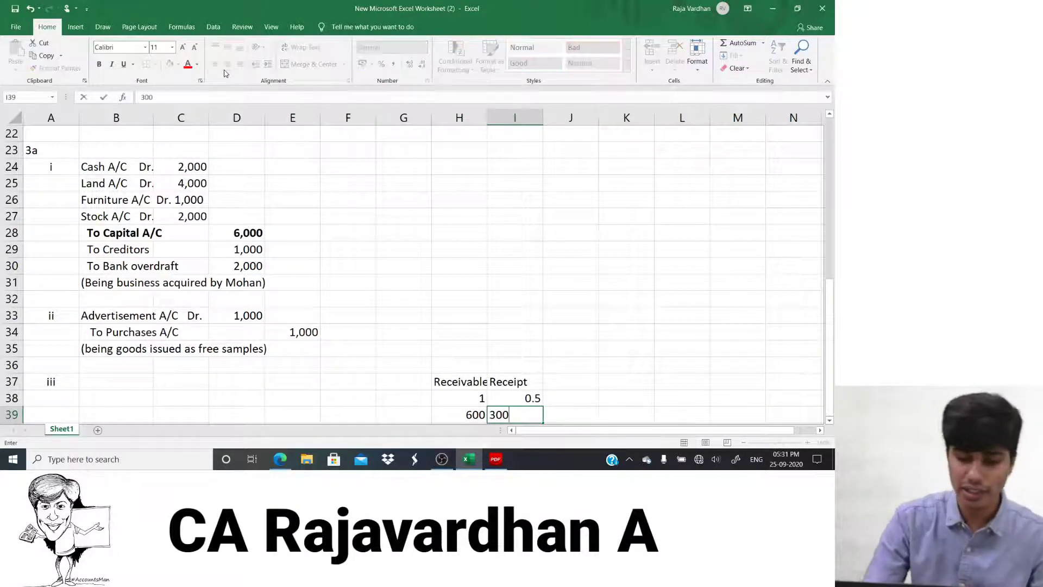
key(Return)
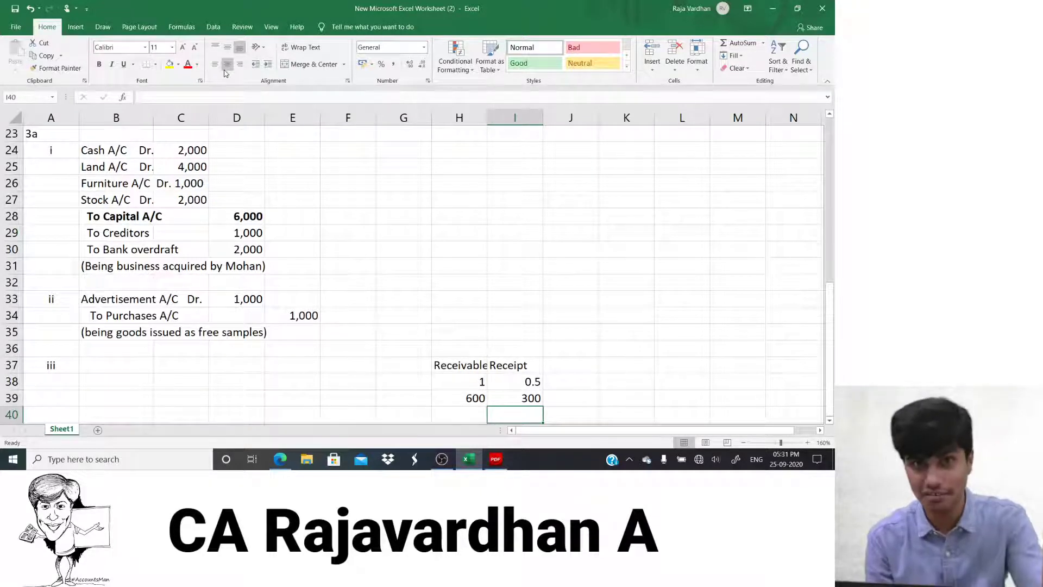
key(Left)
key(Left)
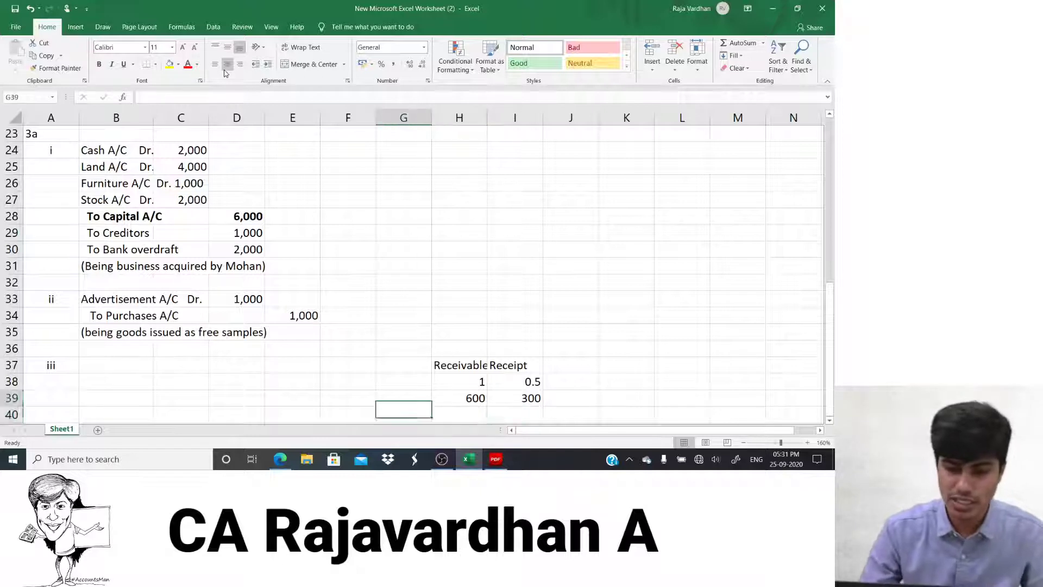
key(Up)
key(Right)
key(Up)
key(Right)
key(Left)
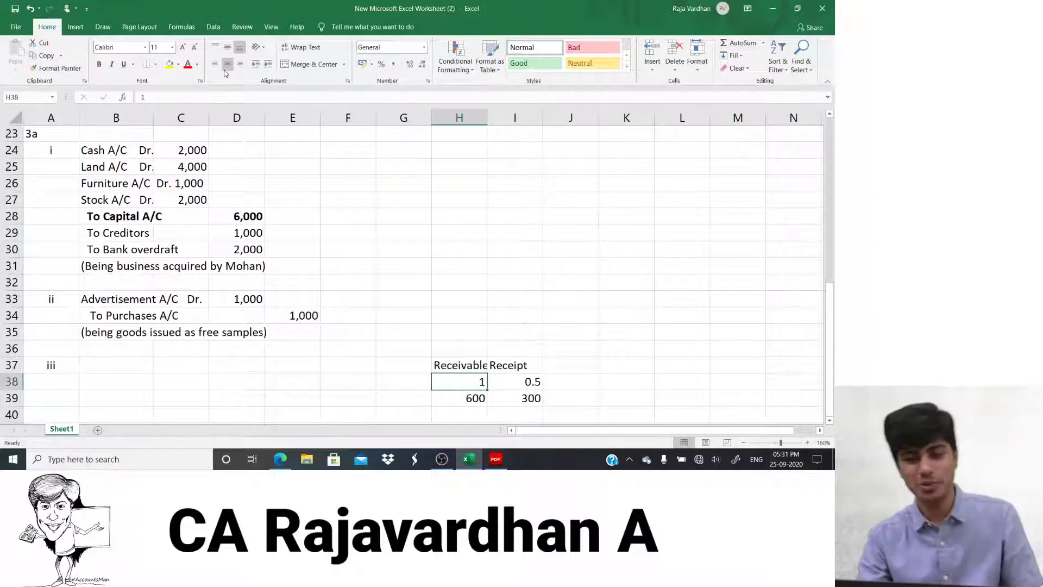
Enter the debit account "Cash A/C Dr." in cell B37 for case iii
key(Left)
key(Left)
key(Left)
key(Left)
key(Left)
key(Left)
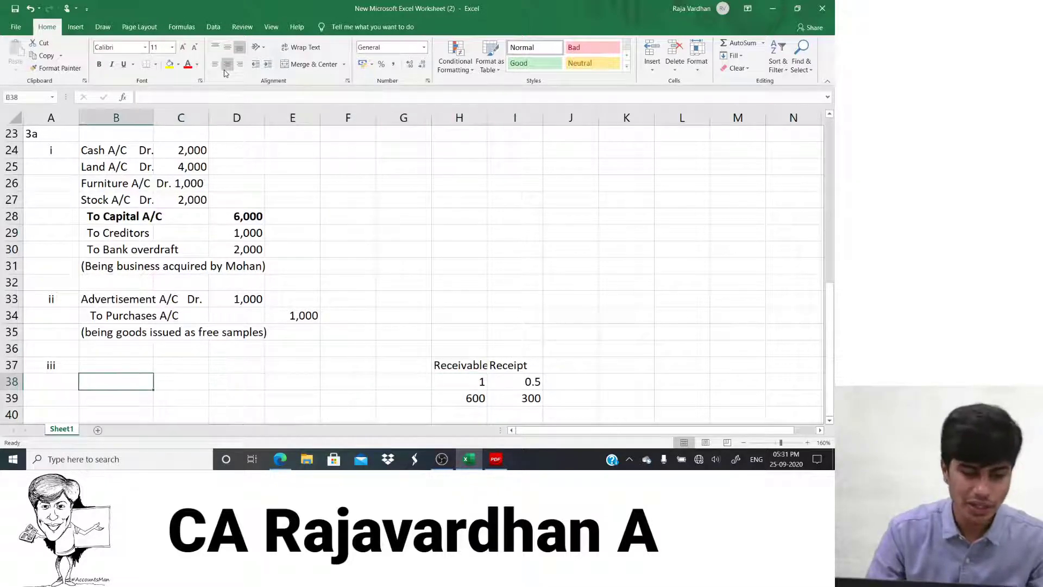
key(Up)
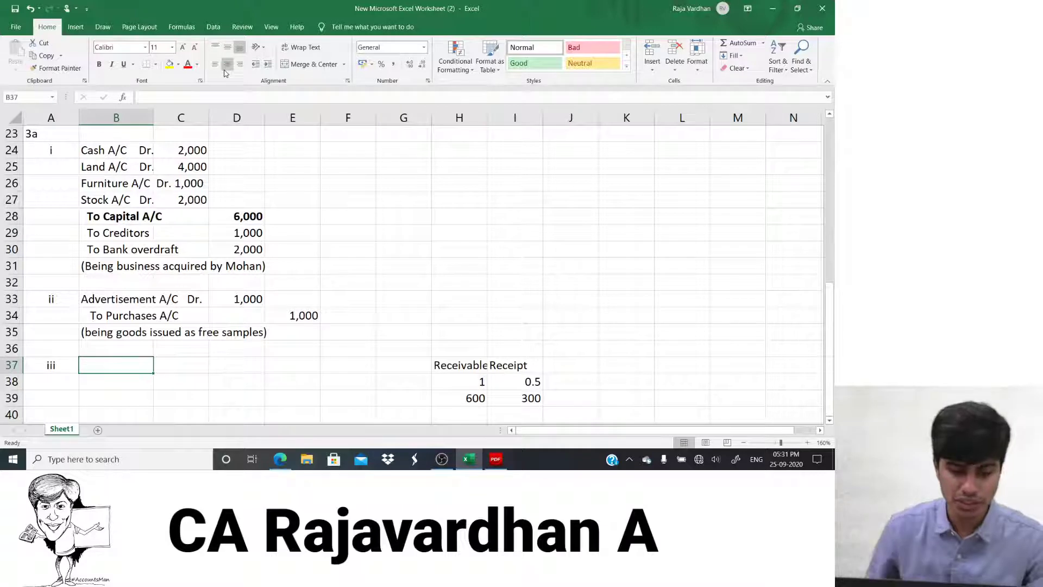
text(Cash)
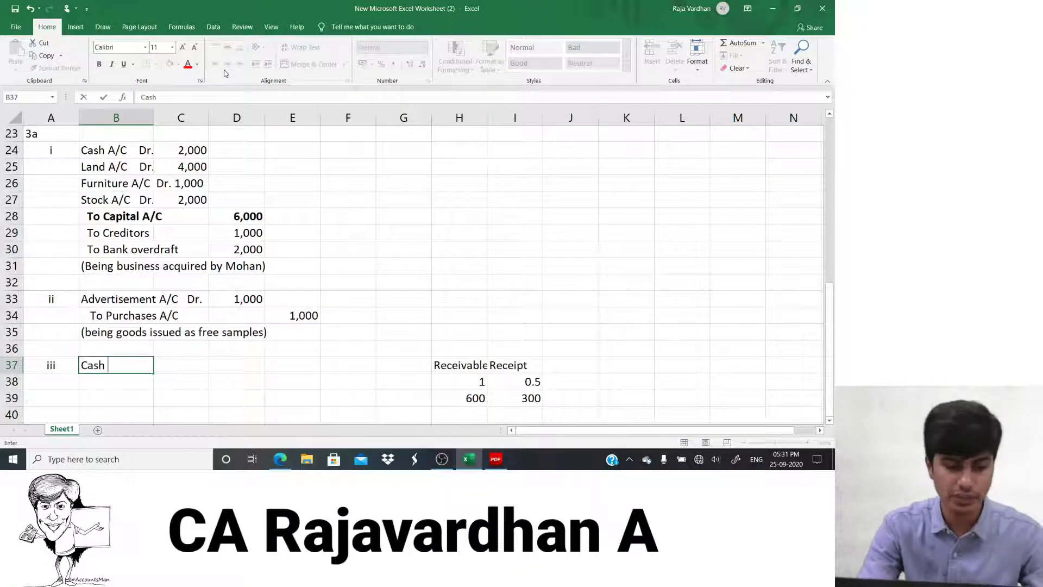
text( Q)
key(BackSpace)
text(A)
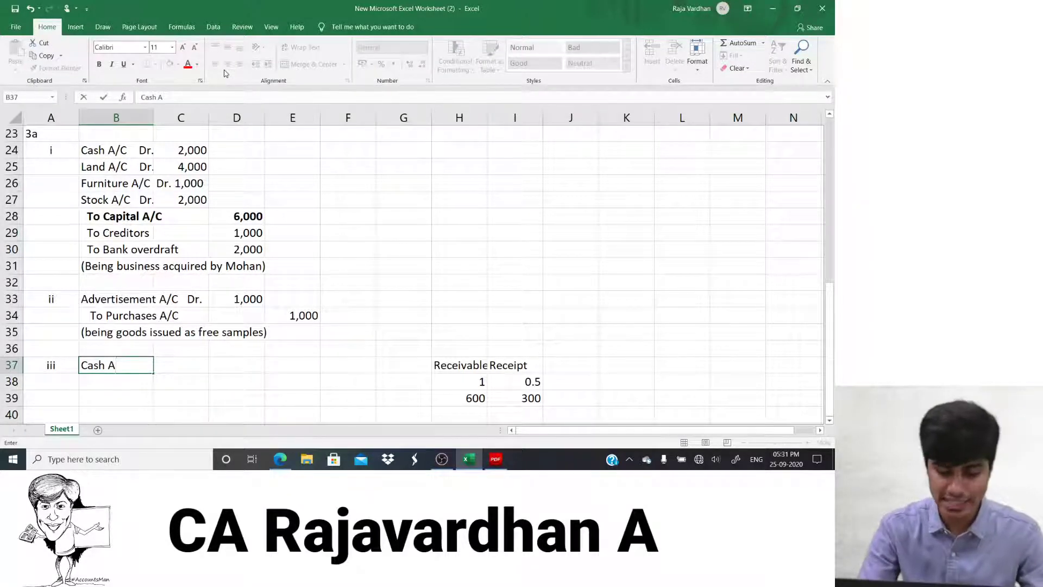
text(/C)
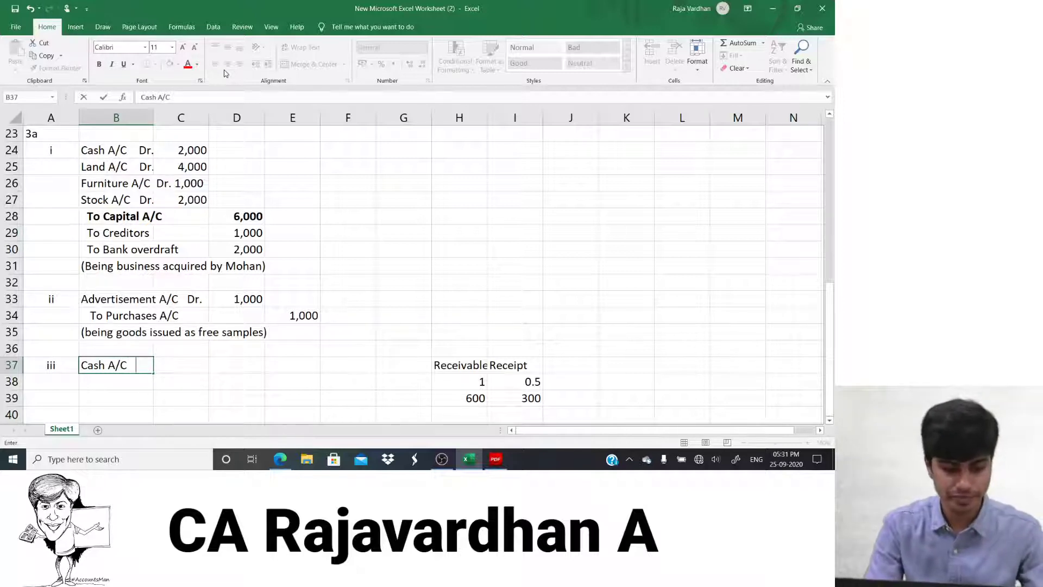
text(  Dr.)
key(Return)
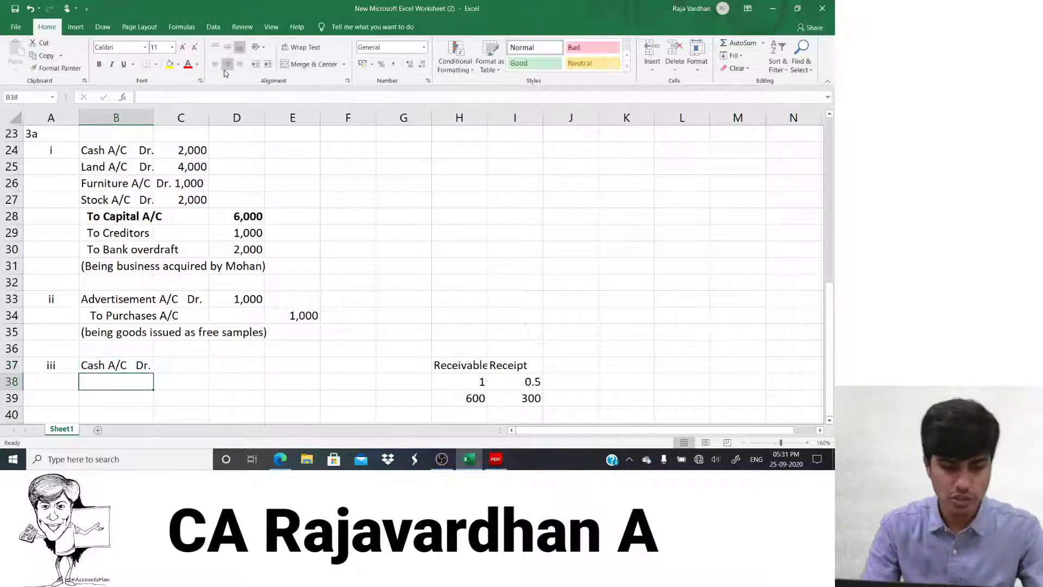
Enter 300 in cell C37 as the cash debit amount
key(Up)
key(Right)
text(300)
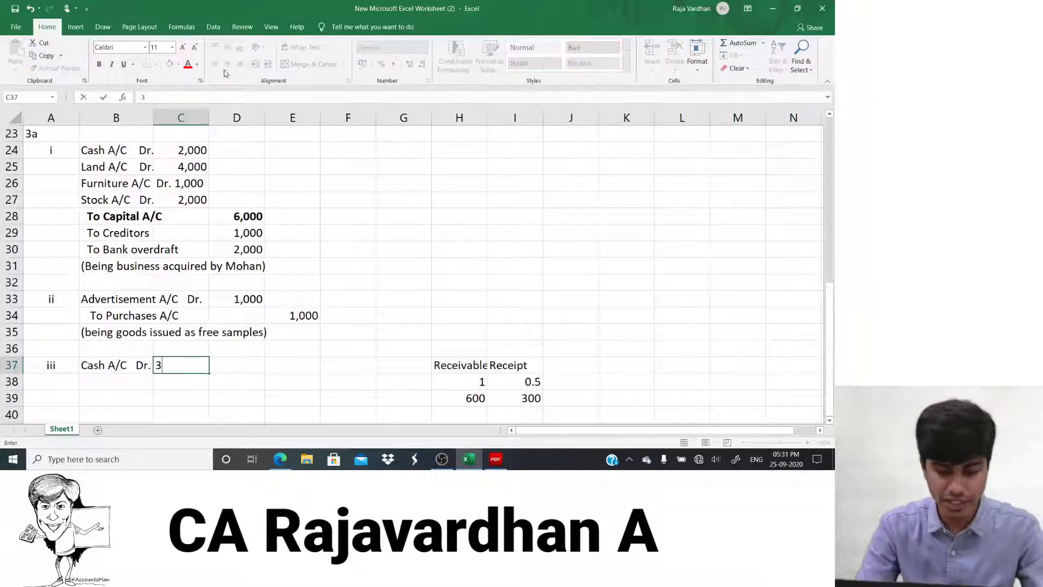
key(Return)
Enter the indented "To" credit line for the debtor's account in B39, with 600 in D39
key(Down)
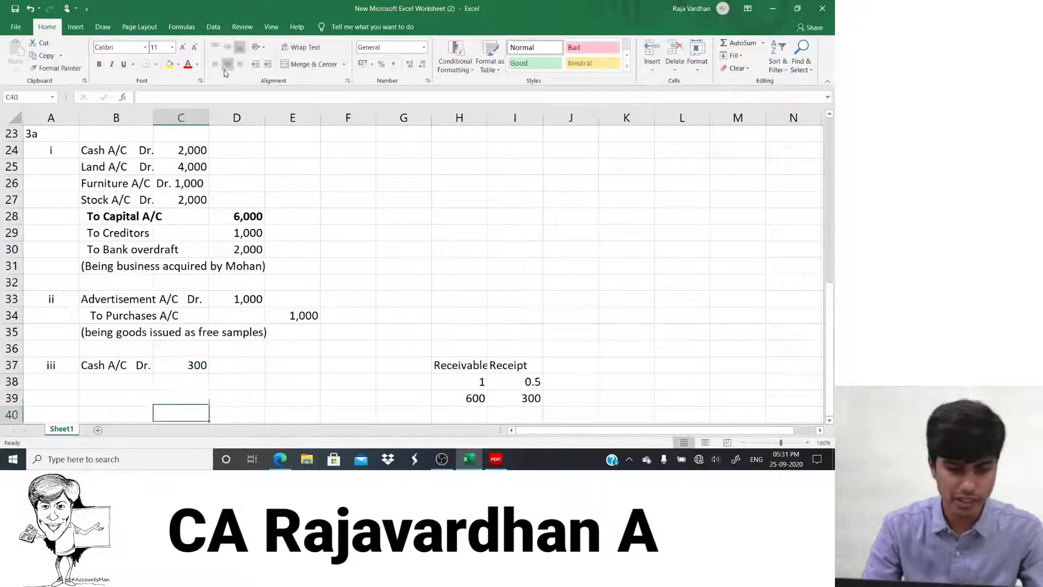
key(Left)
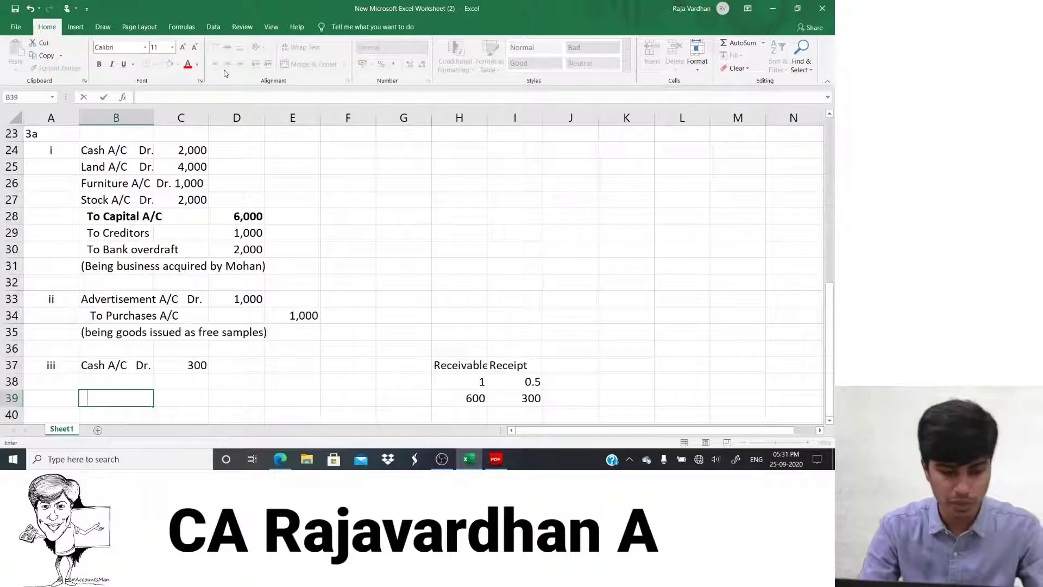
text(To Ra)
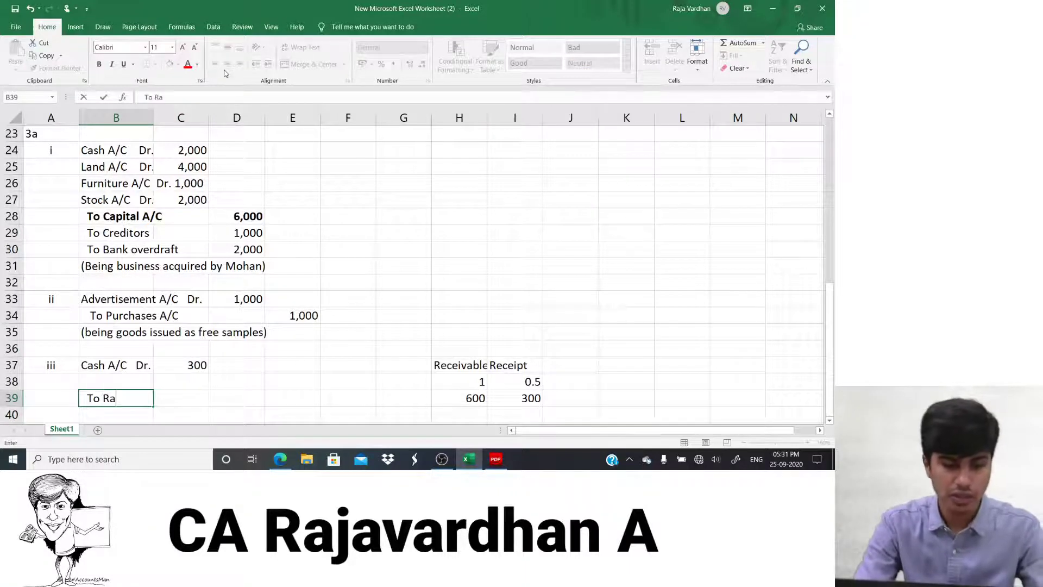
text(him A/C)
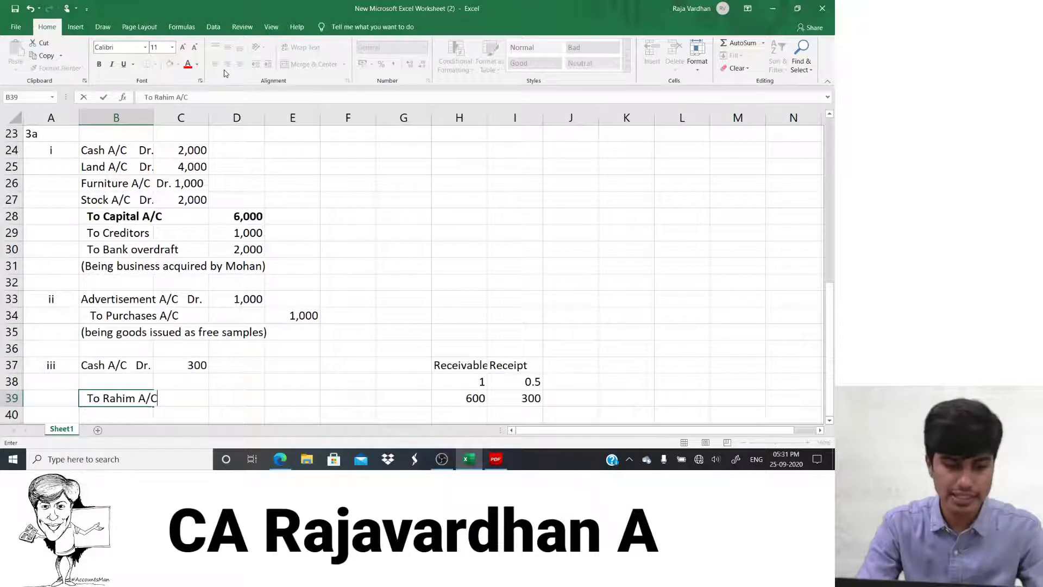
key(ctrl+Return)
key(Return)
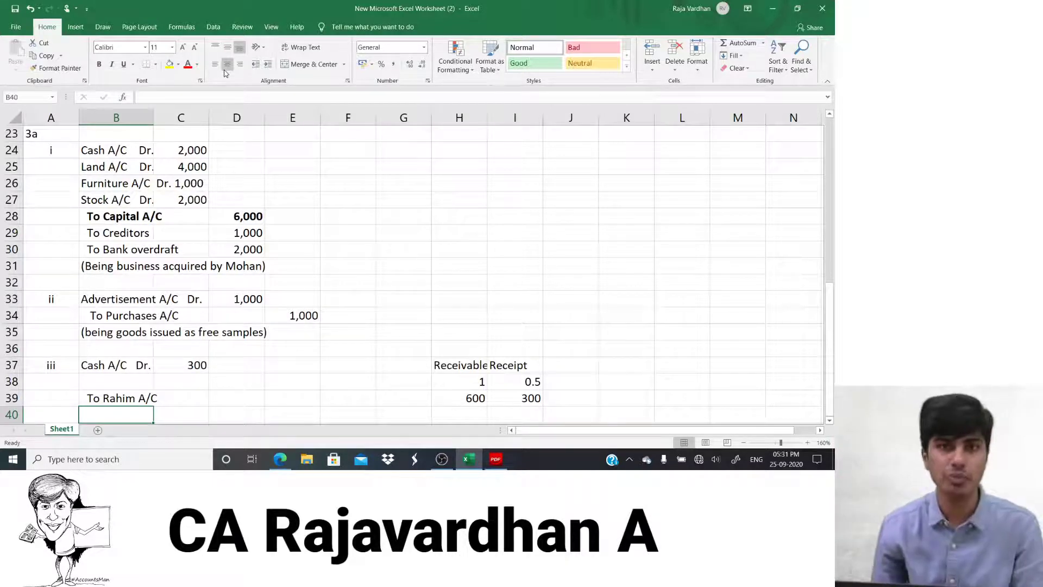
key(Right)
key(Right)
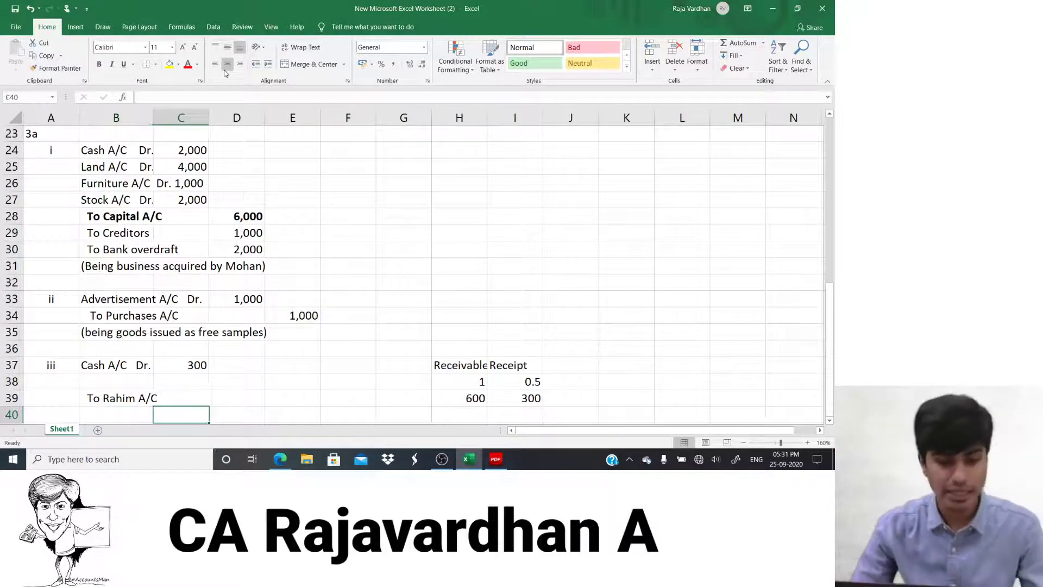
key(Up)
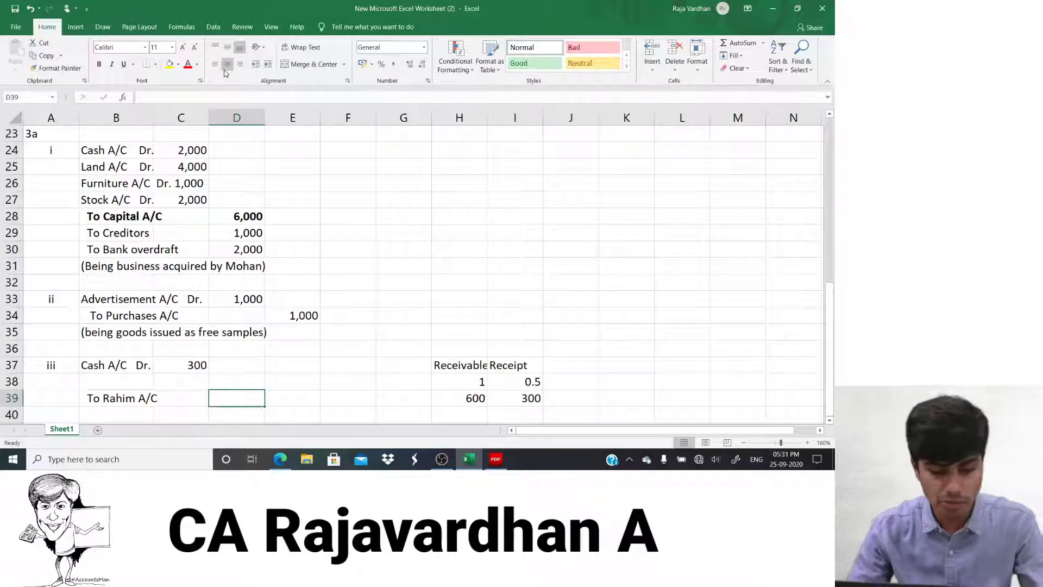
text(600)
key(Return)
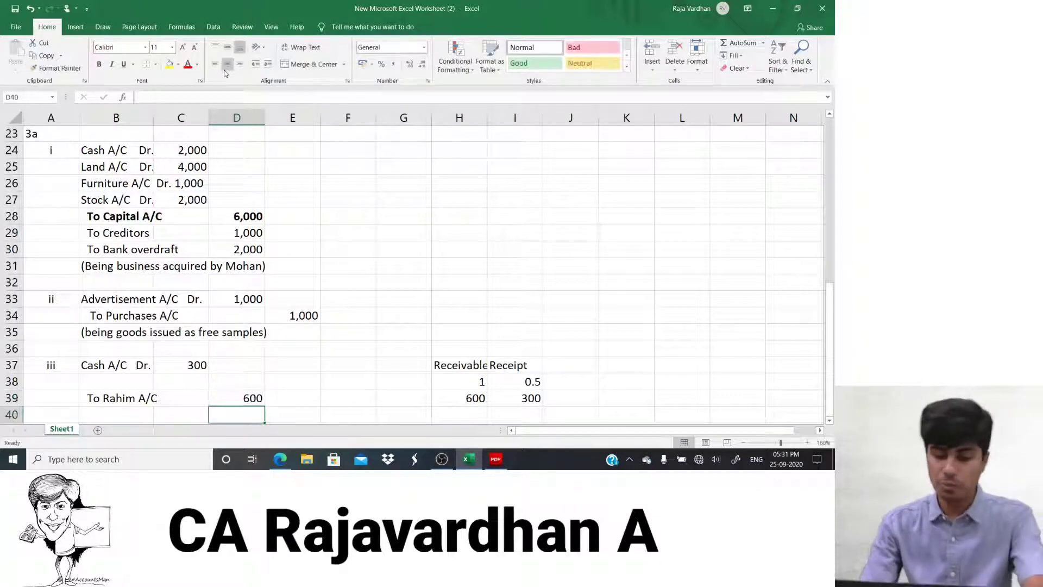
Enter the second debit amount, 300, in cell C38 below the cash amount
key(Up)
key(Up)
key(Up)
key(Left)
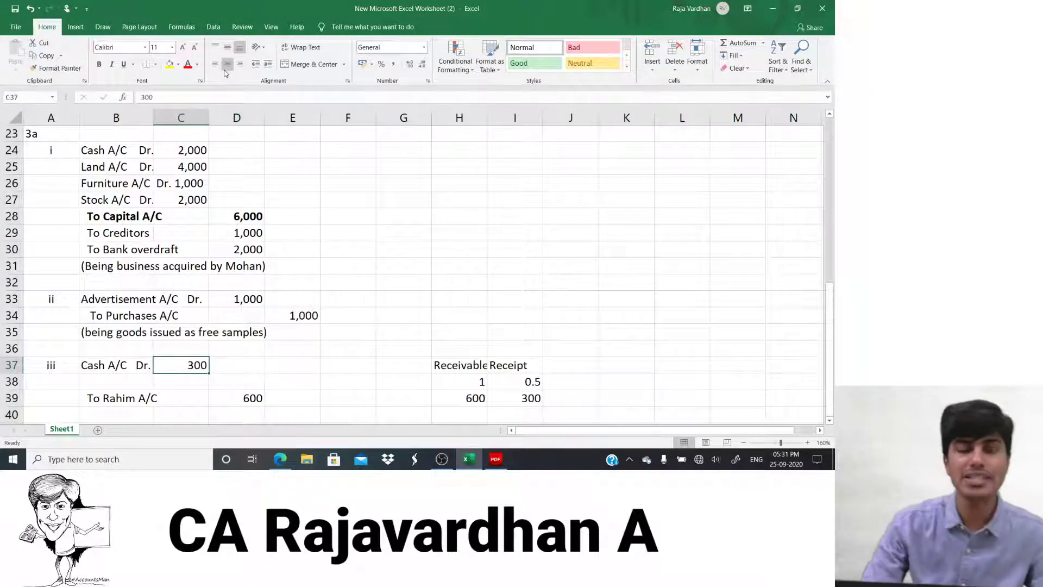
key(Down)
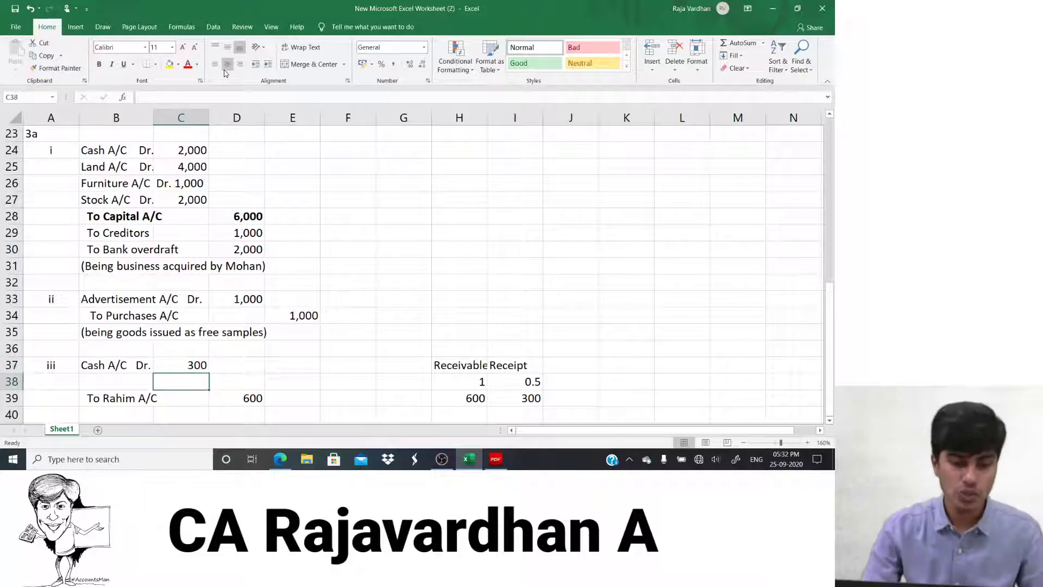
text(300)
key(Return)
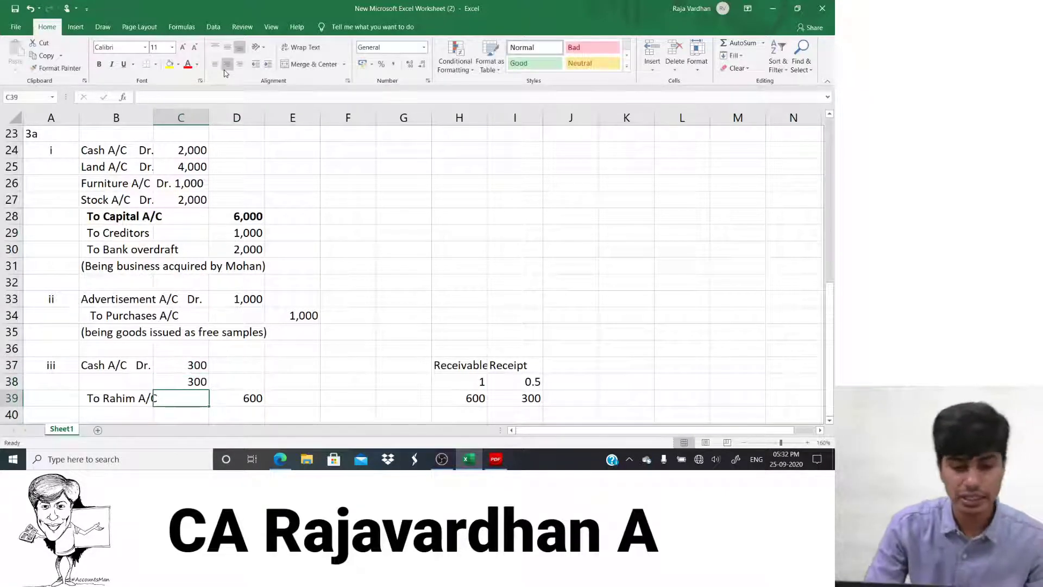
Annotate the two debit amounts with "Not received" in E38 and "Received" in E37
key(Up)
key(Left)
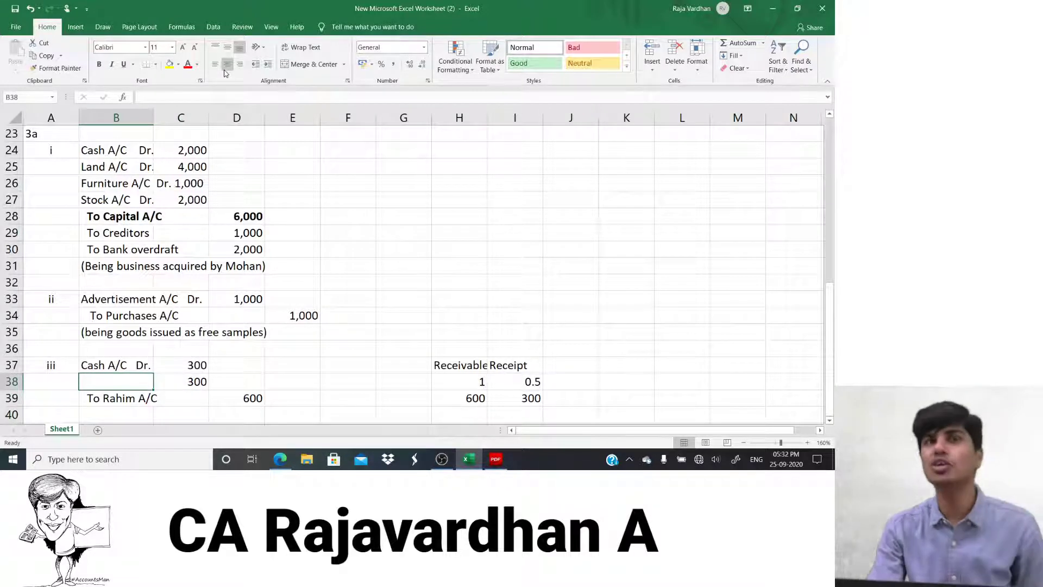
key(Right)
key(Right)
key(Right)
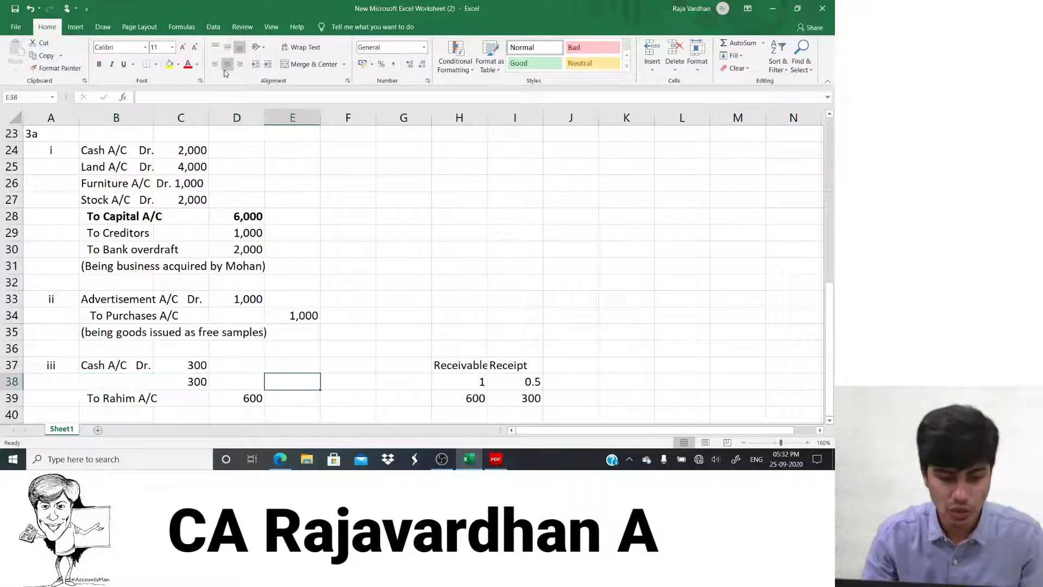
text(Not r)
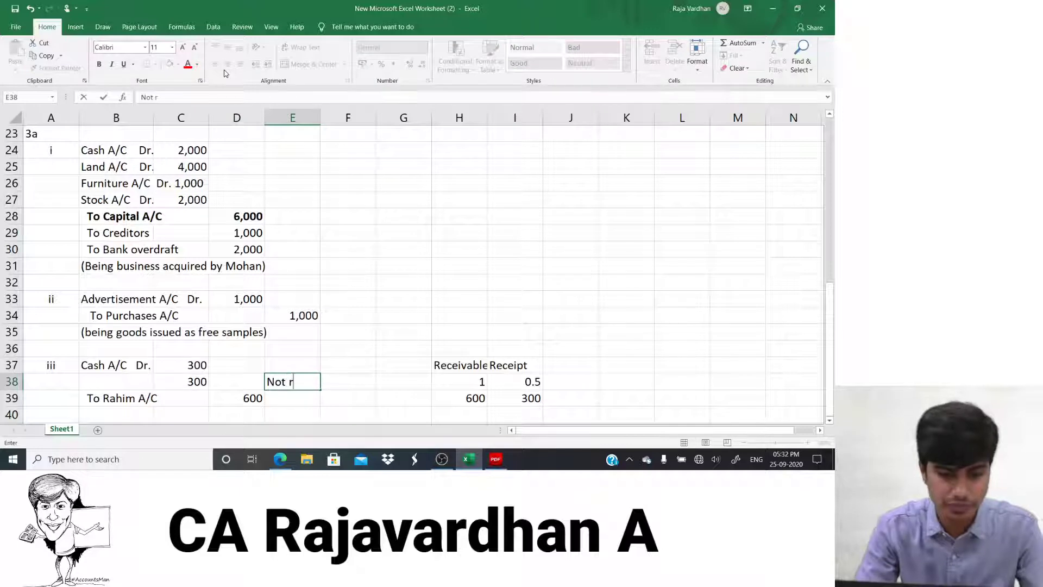
text(ec)
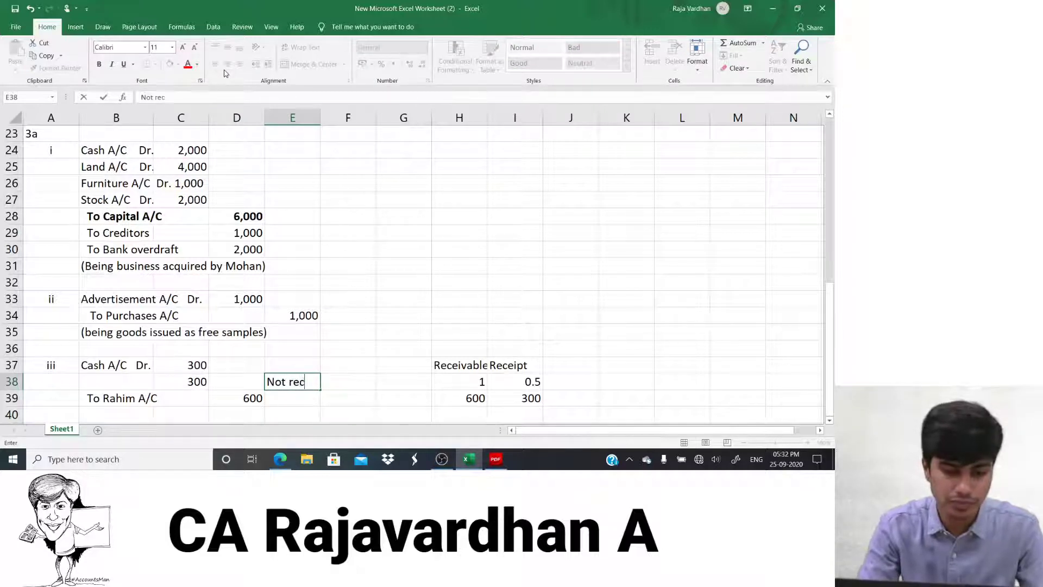
text(eived)
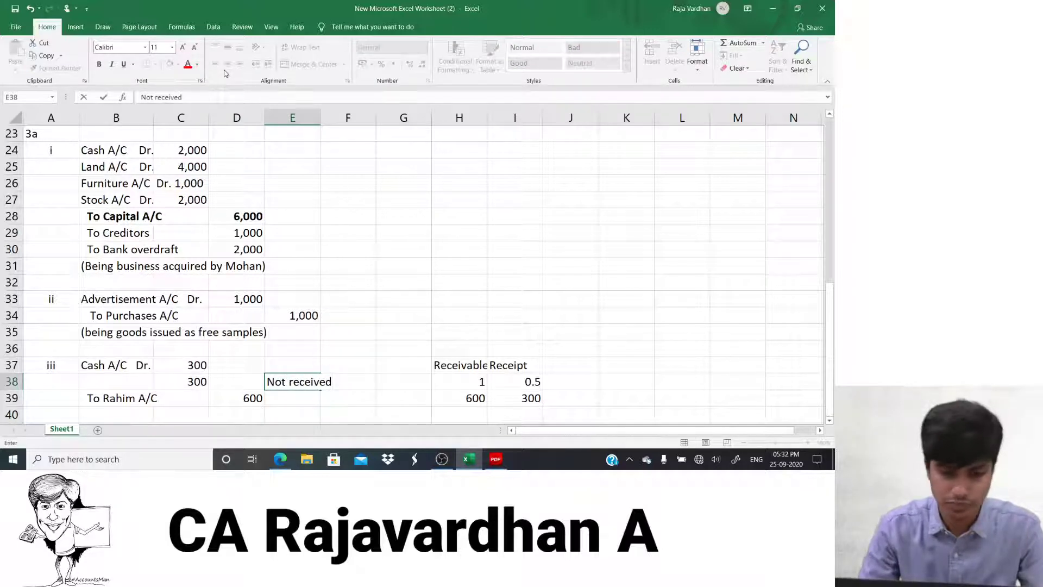
key(Up)
text(Recei)
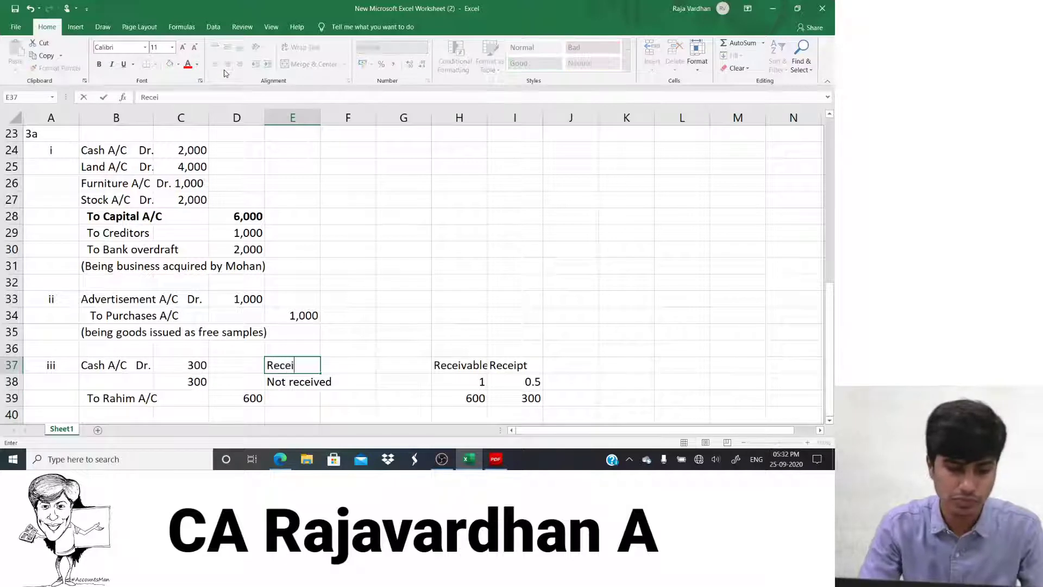
text(ved)
key(Return)
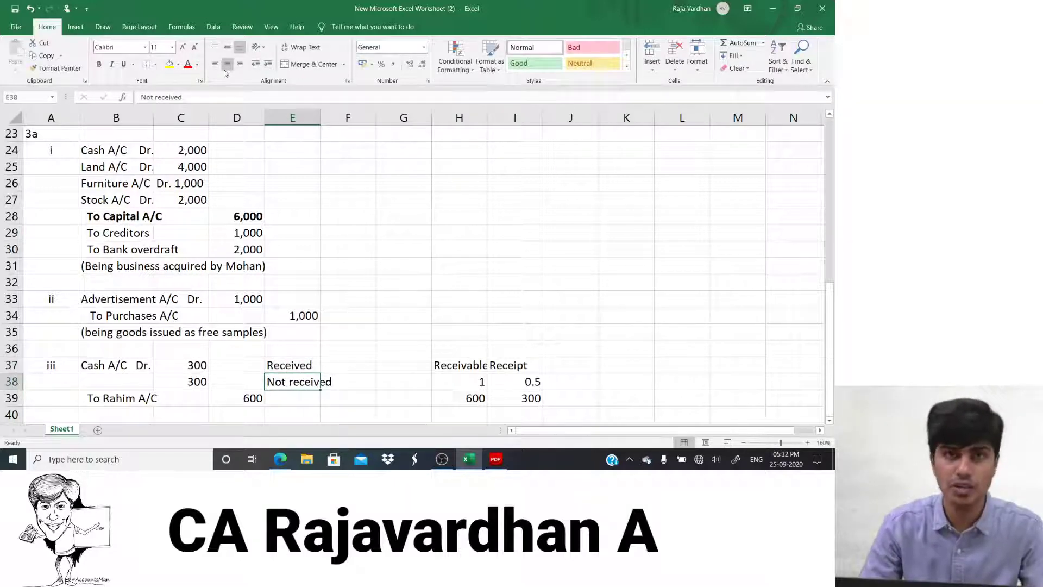
Enter the second debit account "Bad Debts A/C Dr." in cell B38
key(Left)
key(Left)
key(Left)
text(Bad)
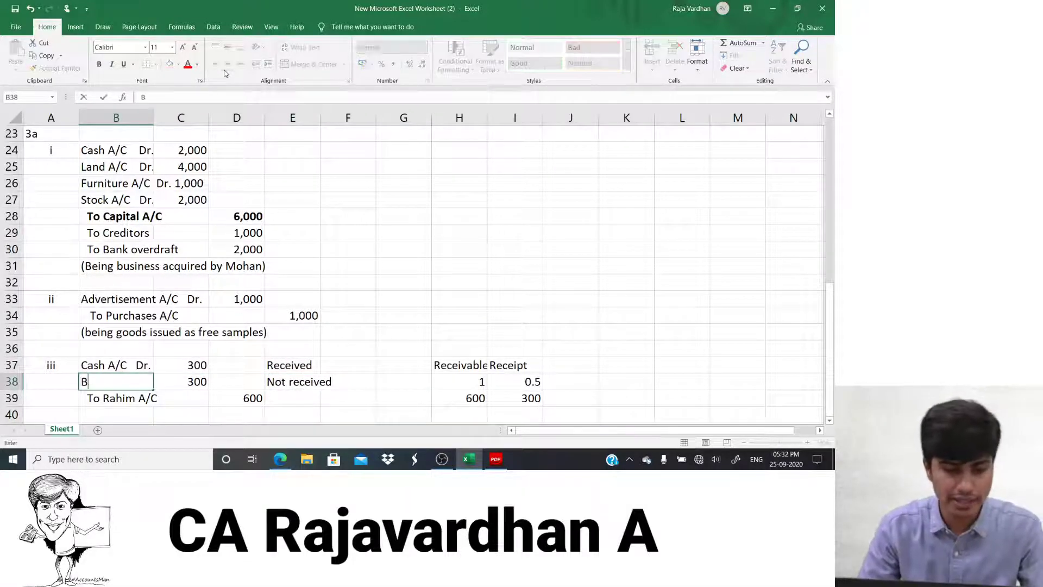
key(BackSpace)
text(d D)
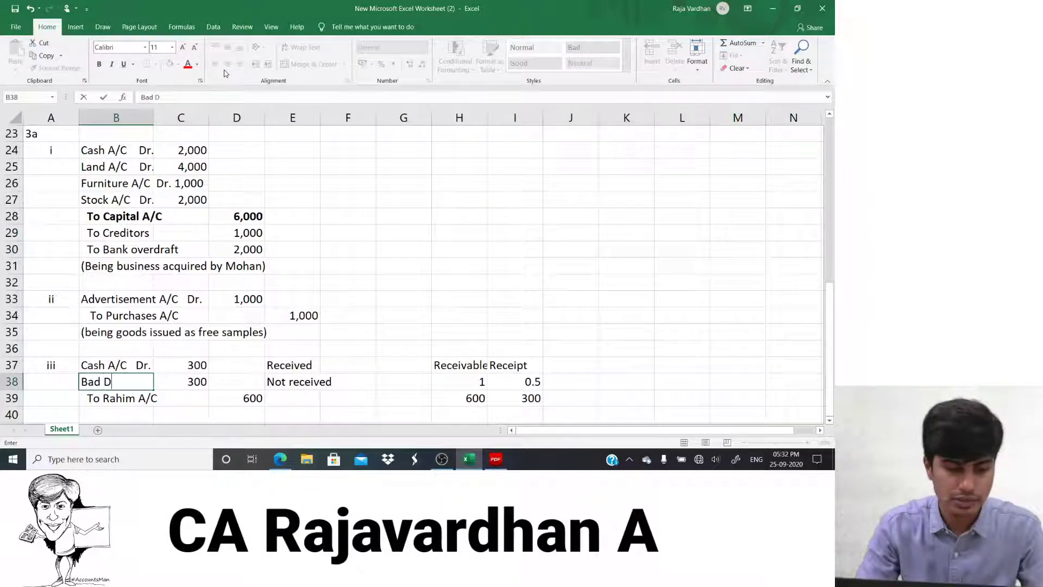
text(ebts A/C  )
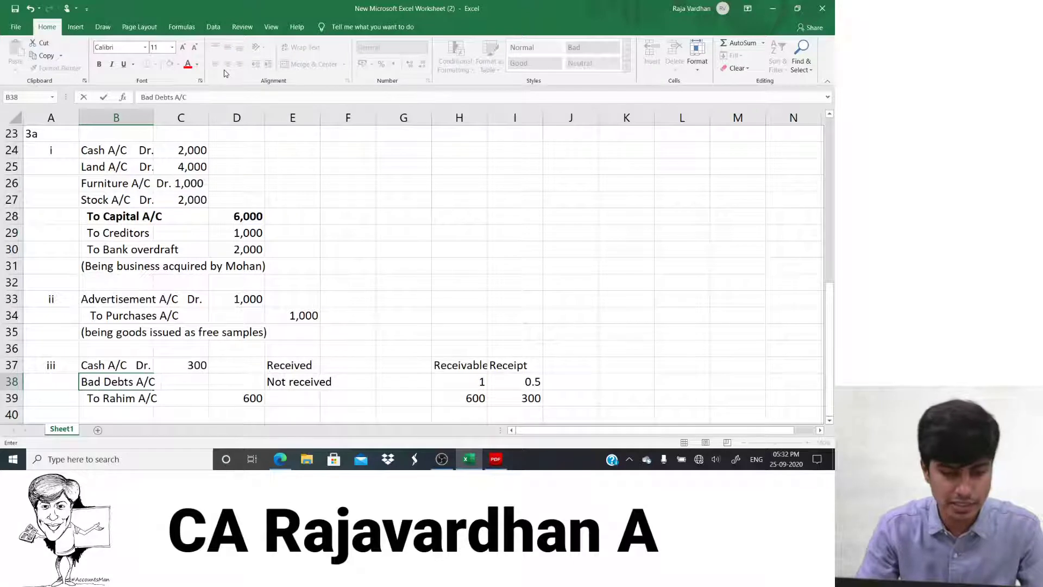
text(Dr.)
key(Return)
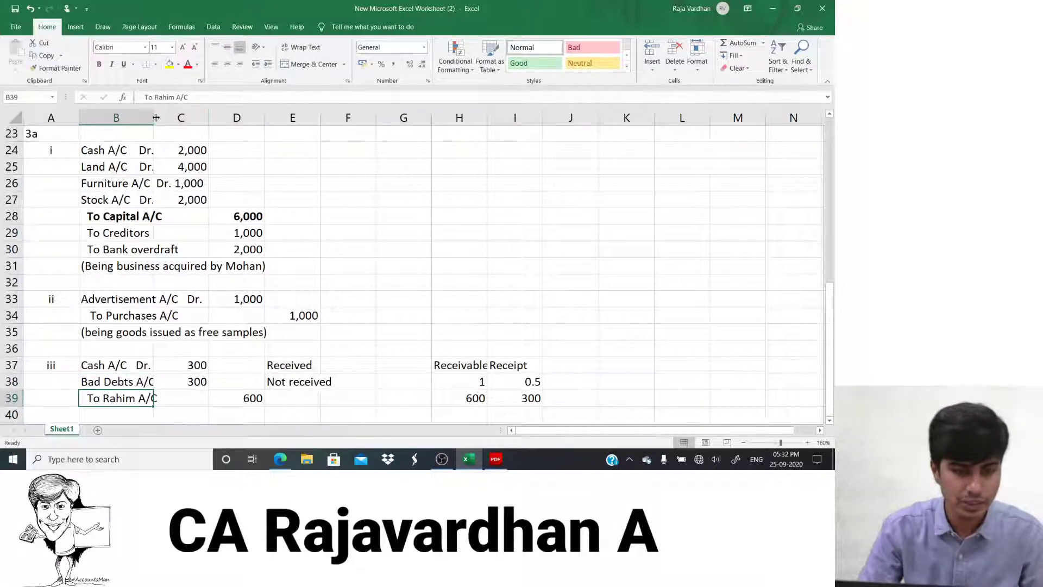
Widen column B until the "Bad Debts A/C Dr." entry fits fully
drag(156, 117, 171, 115)
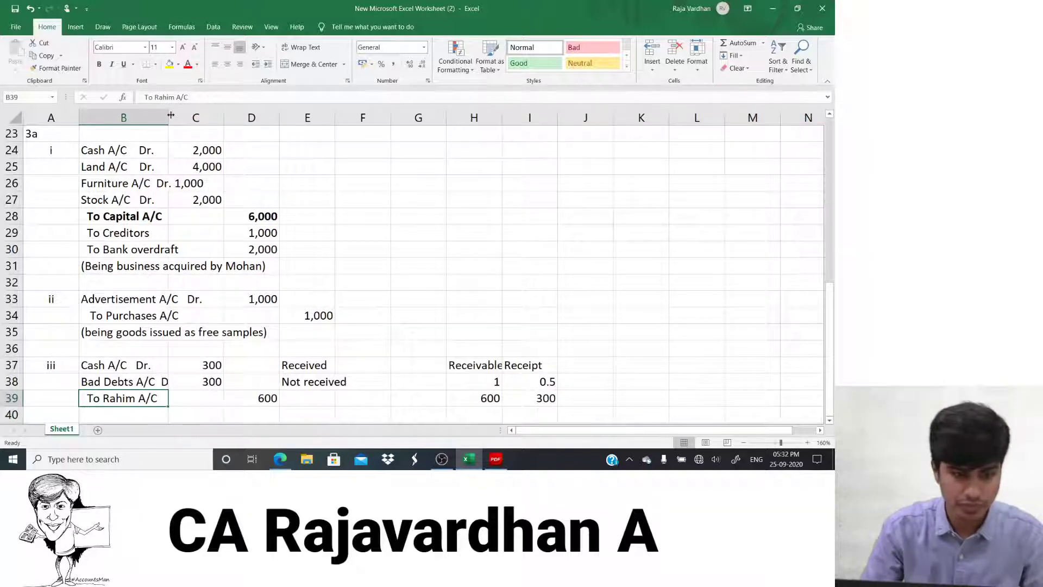
drag(171, 115, 198, 116)
click(337, 183)
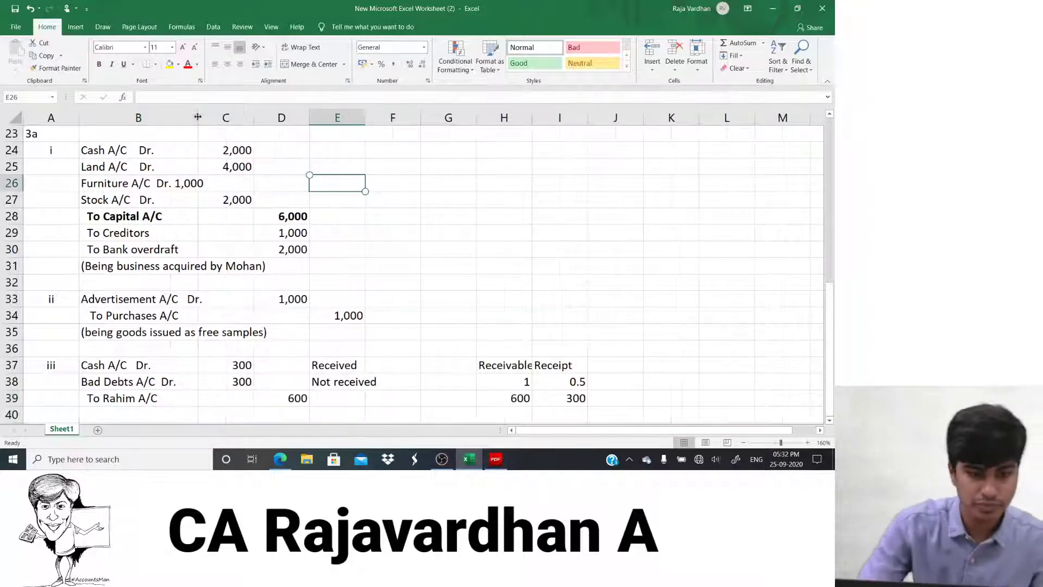
Enter the case iii narration in cell B40, stating in parentheses "being cash received from" the debtor by name "and bad debts recorded"
key(Down)
key(Down)
key(Down)
key(Down)
key(Down)
key(Down)
key(Down)
key(Down)
key(Down)
key(Down)
key(Down)
key(Down)
key(Down)
key(Down)
key(Down)
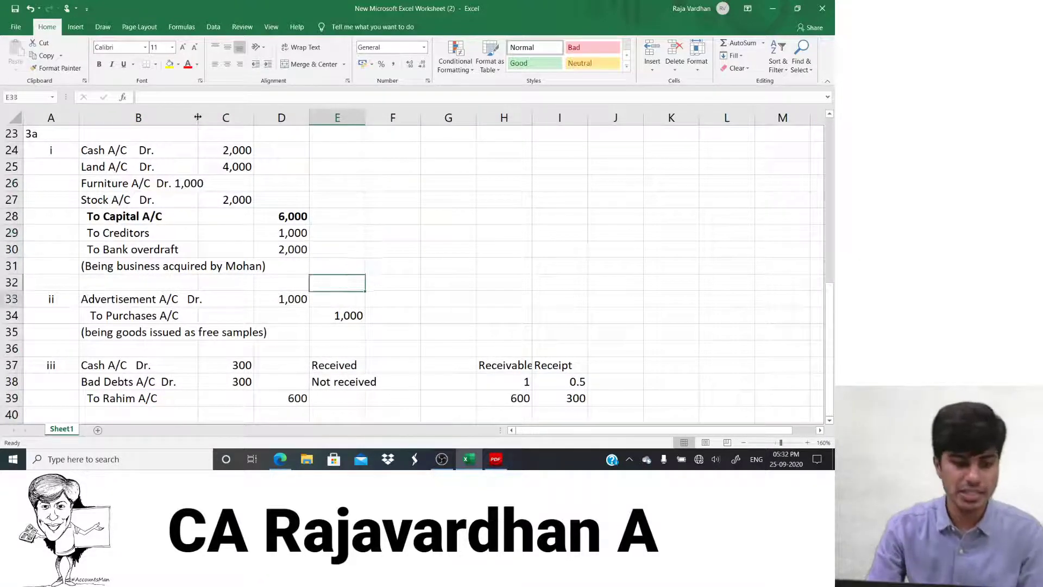
key(Left)
key(Left)
key(Left)
key(Left)
key(Up)
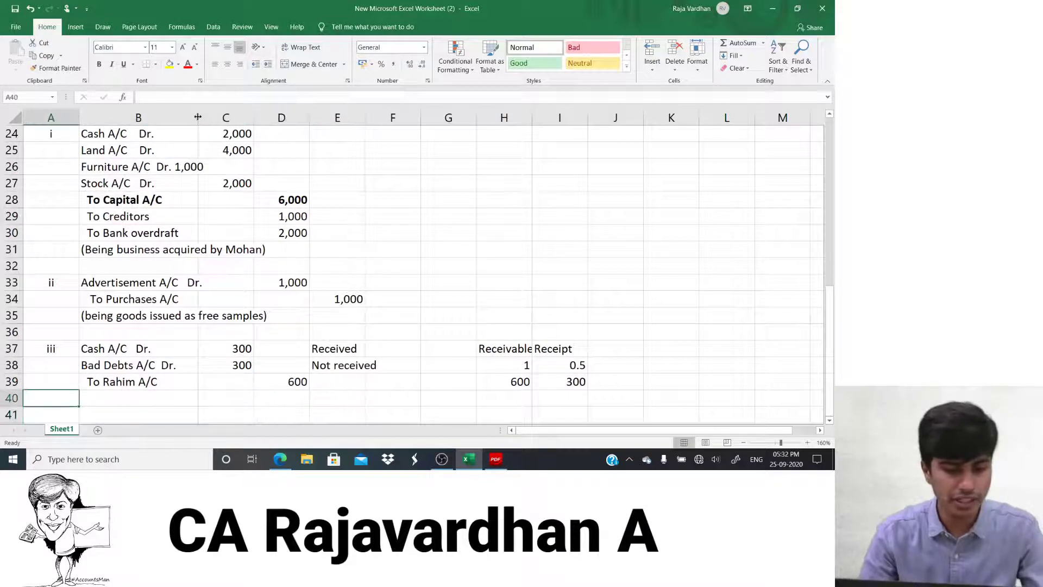
key(Right)
text(()
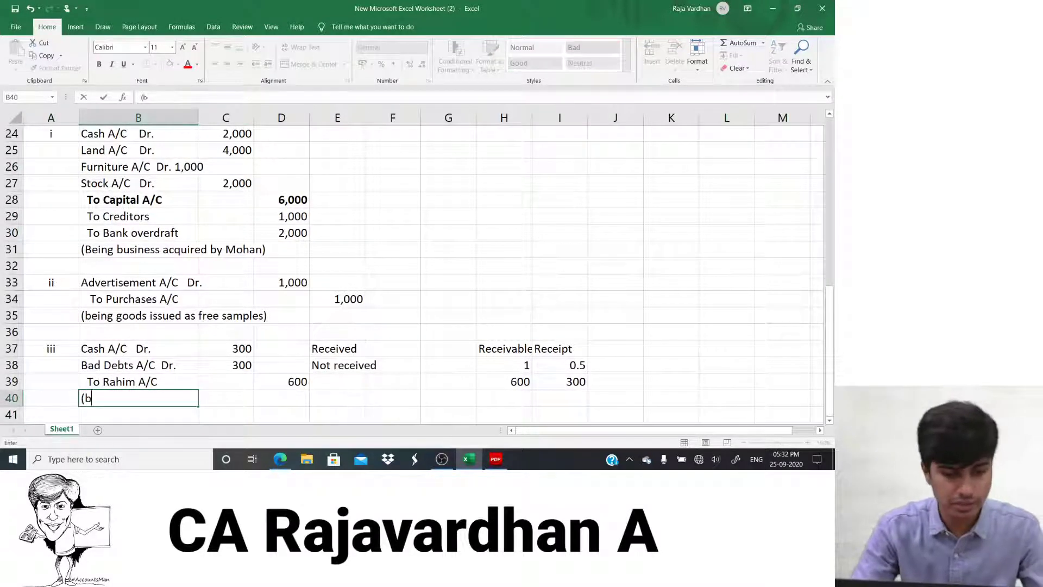
text(being cas)
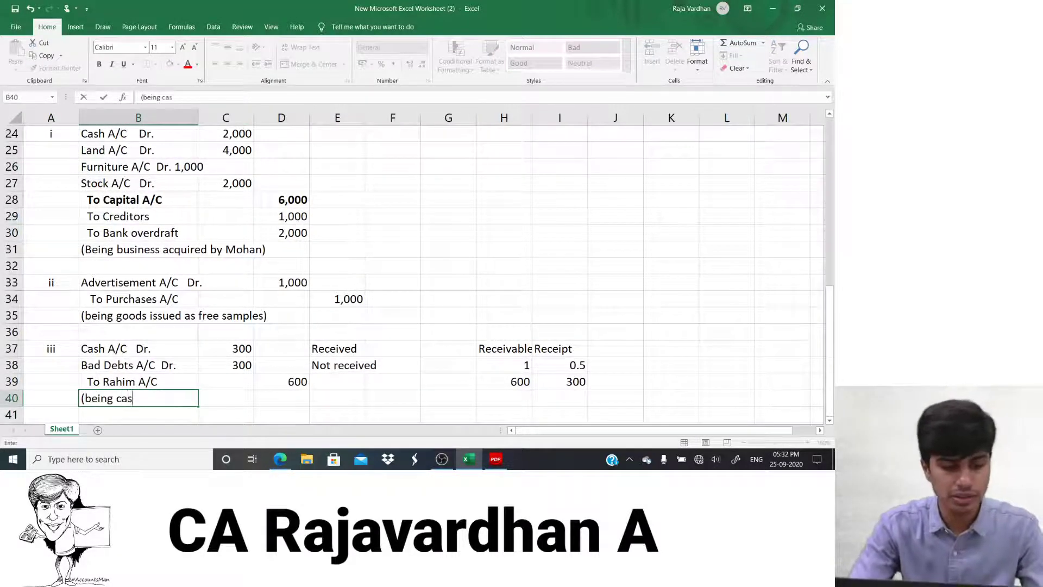
text(h rece)
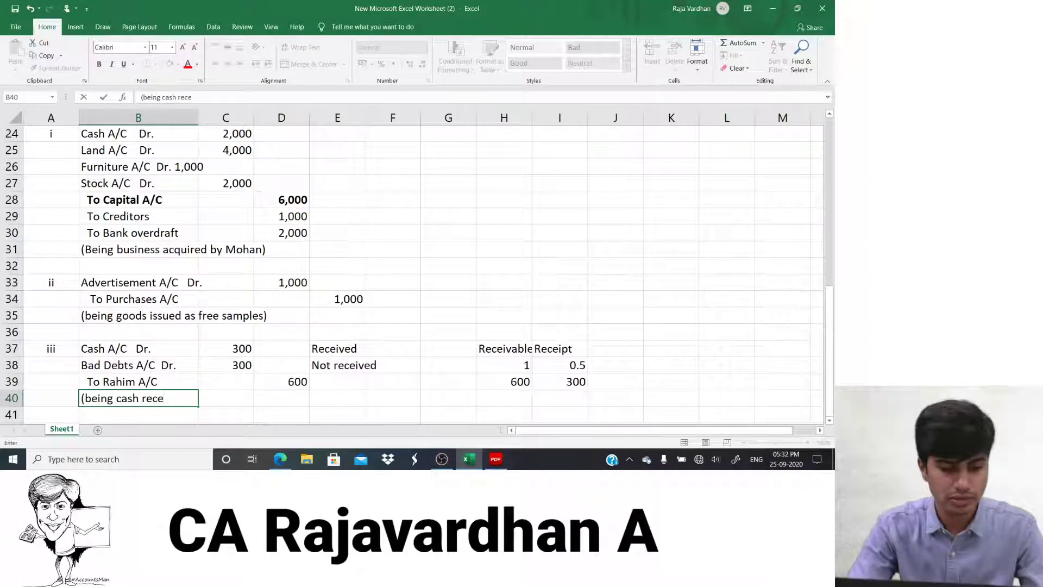
text(ived)
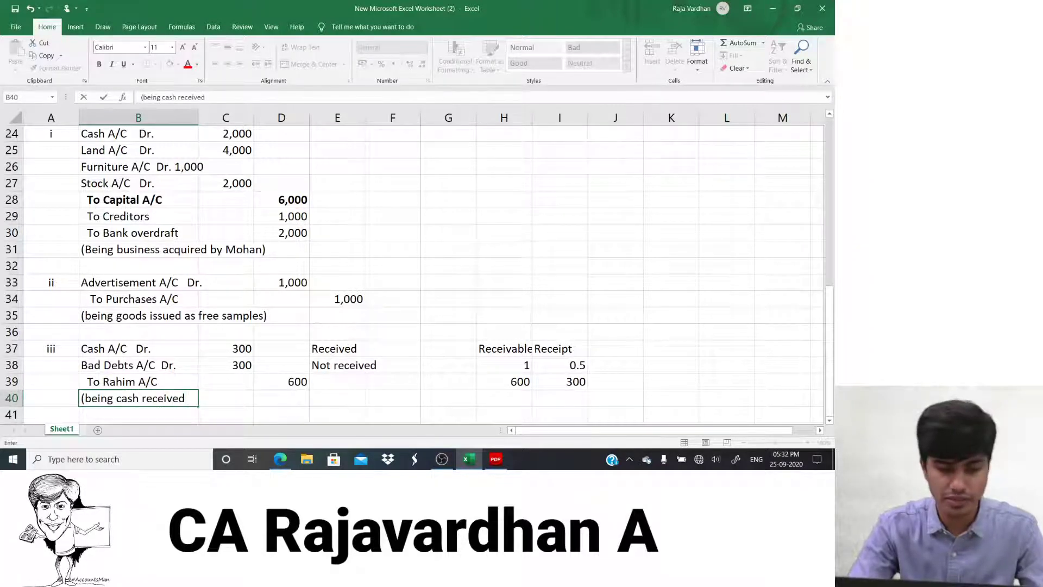
text( from R)
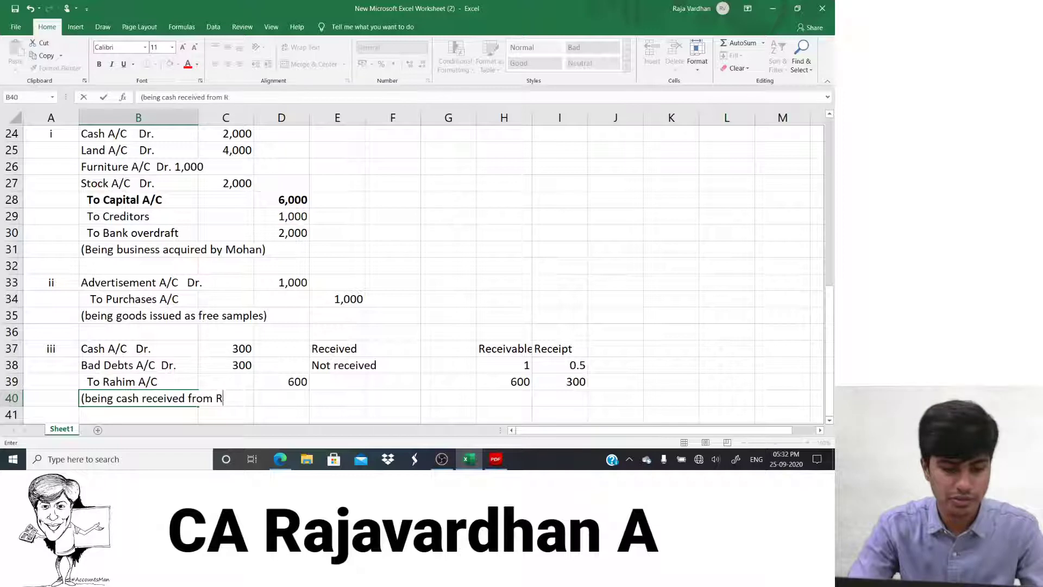
text(ahim)
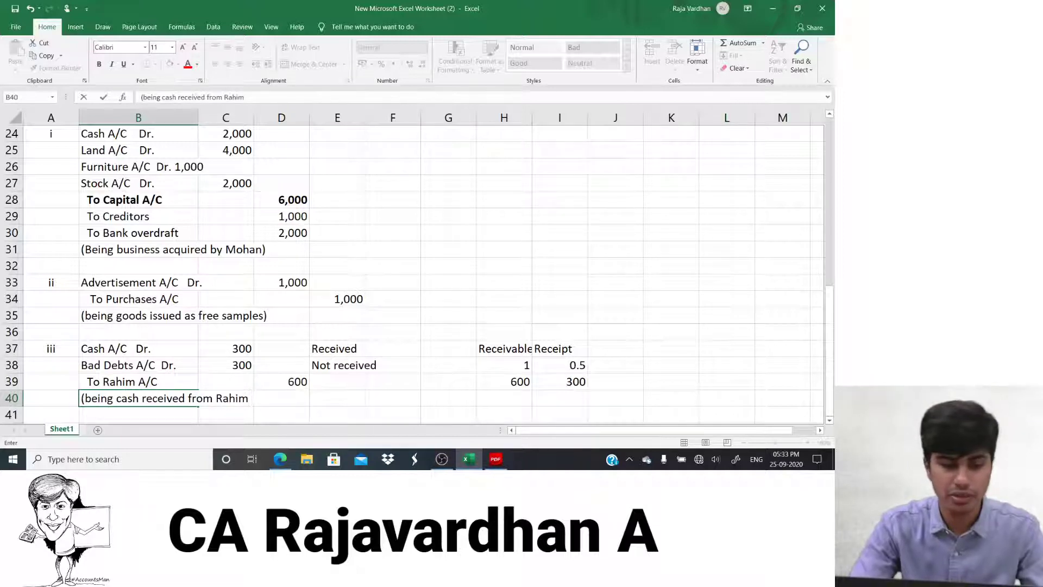
text( and )
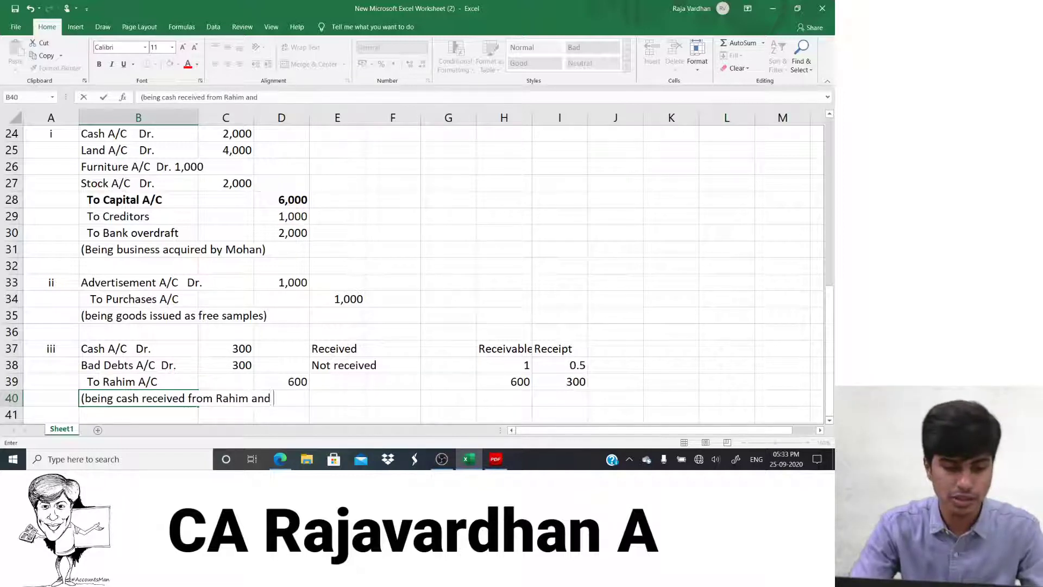
text(bad debt)
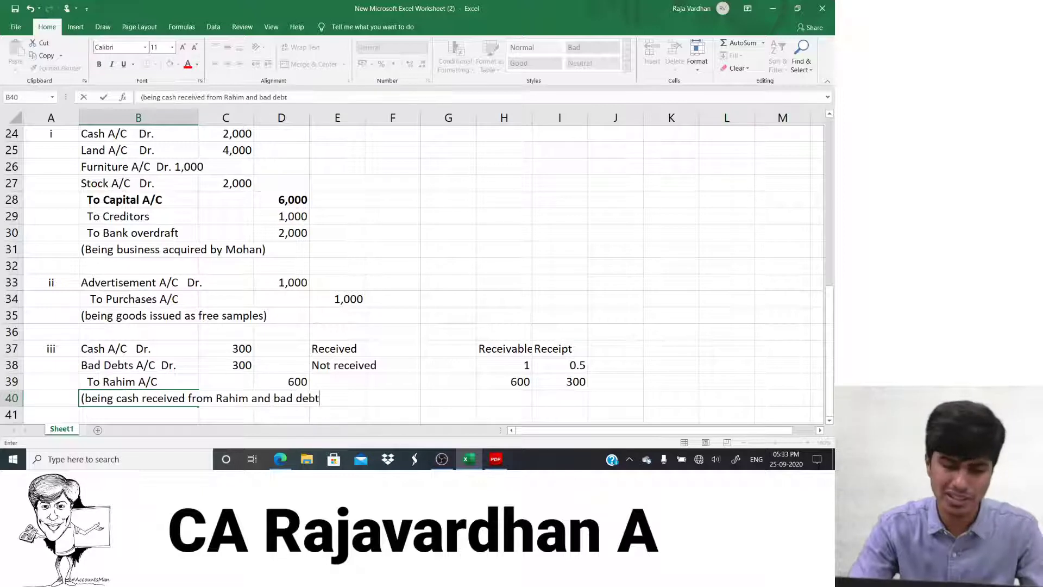
text(s recov)
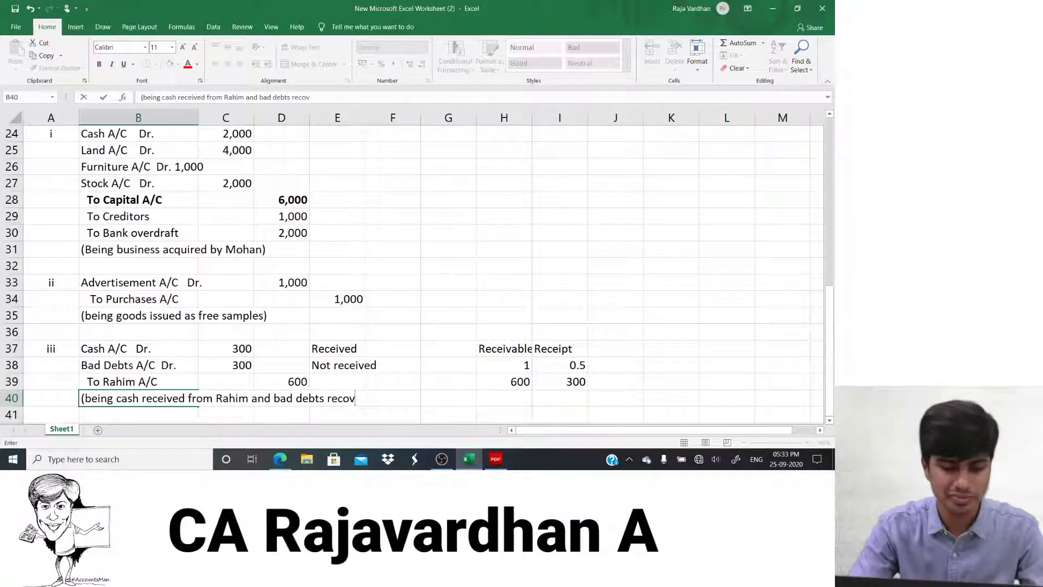
text(orded))
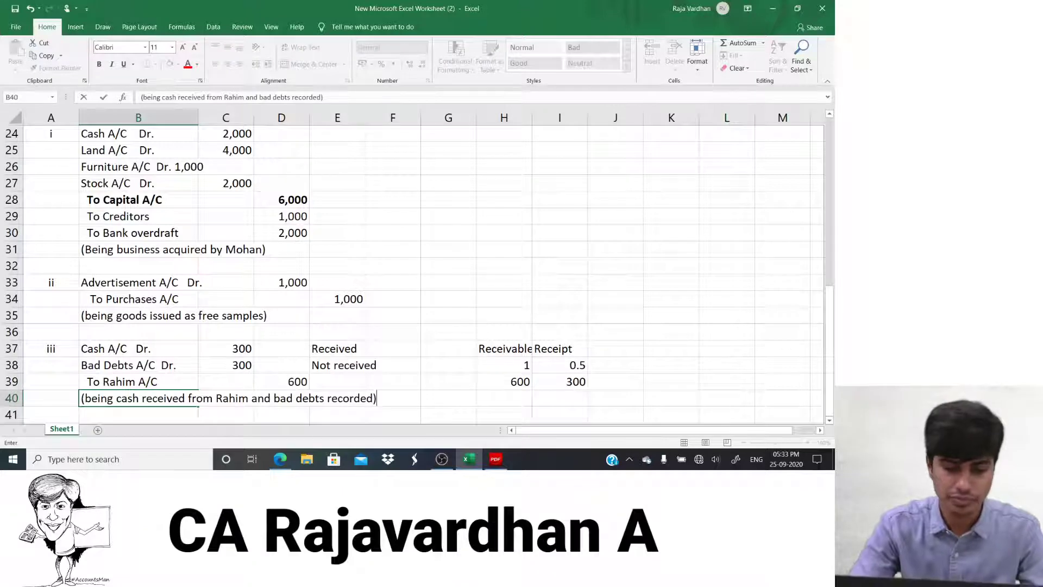
key(Return)
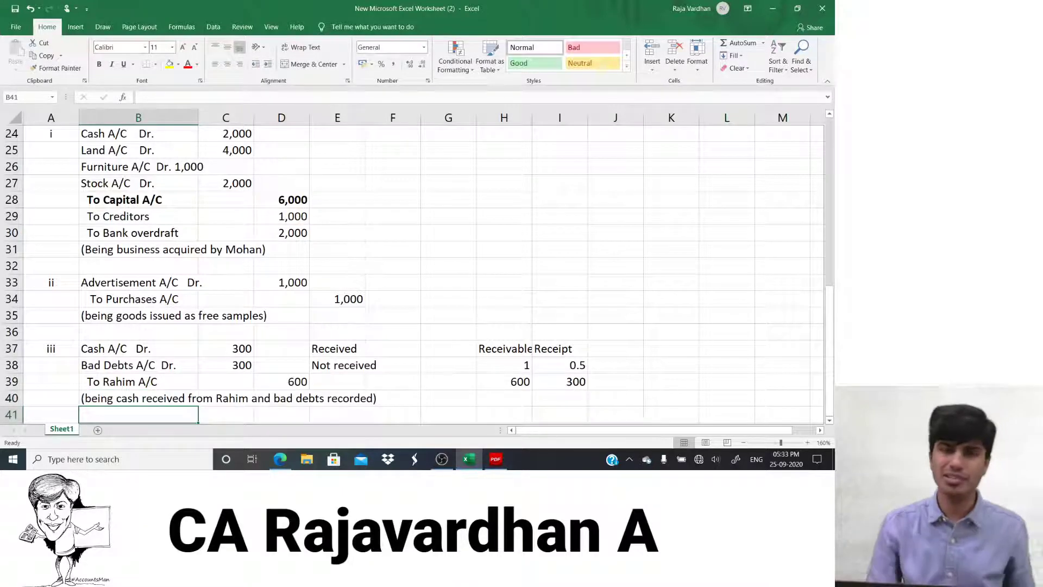